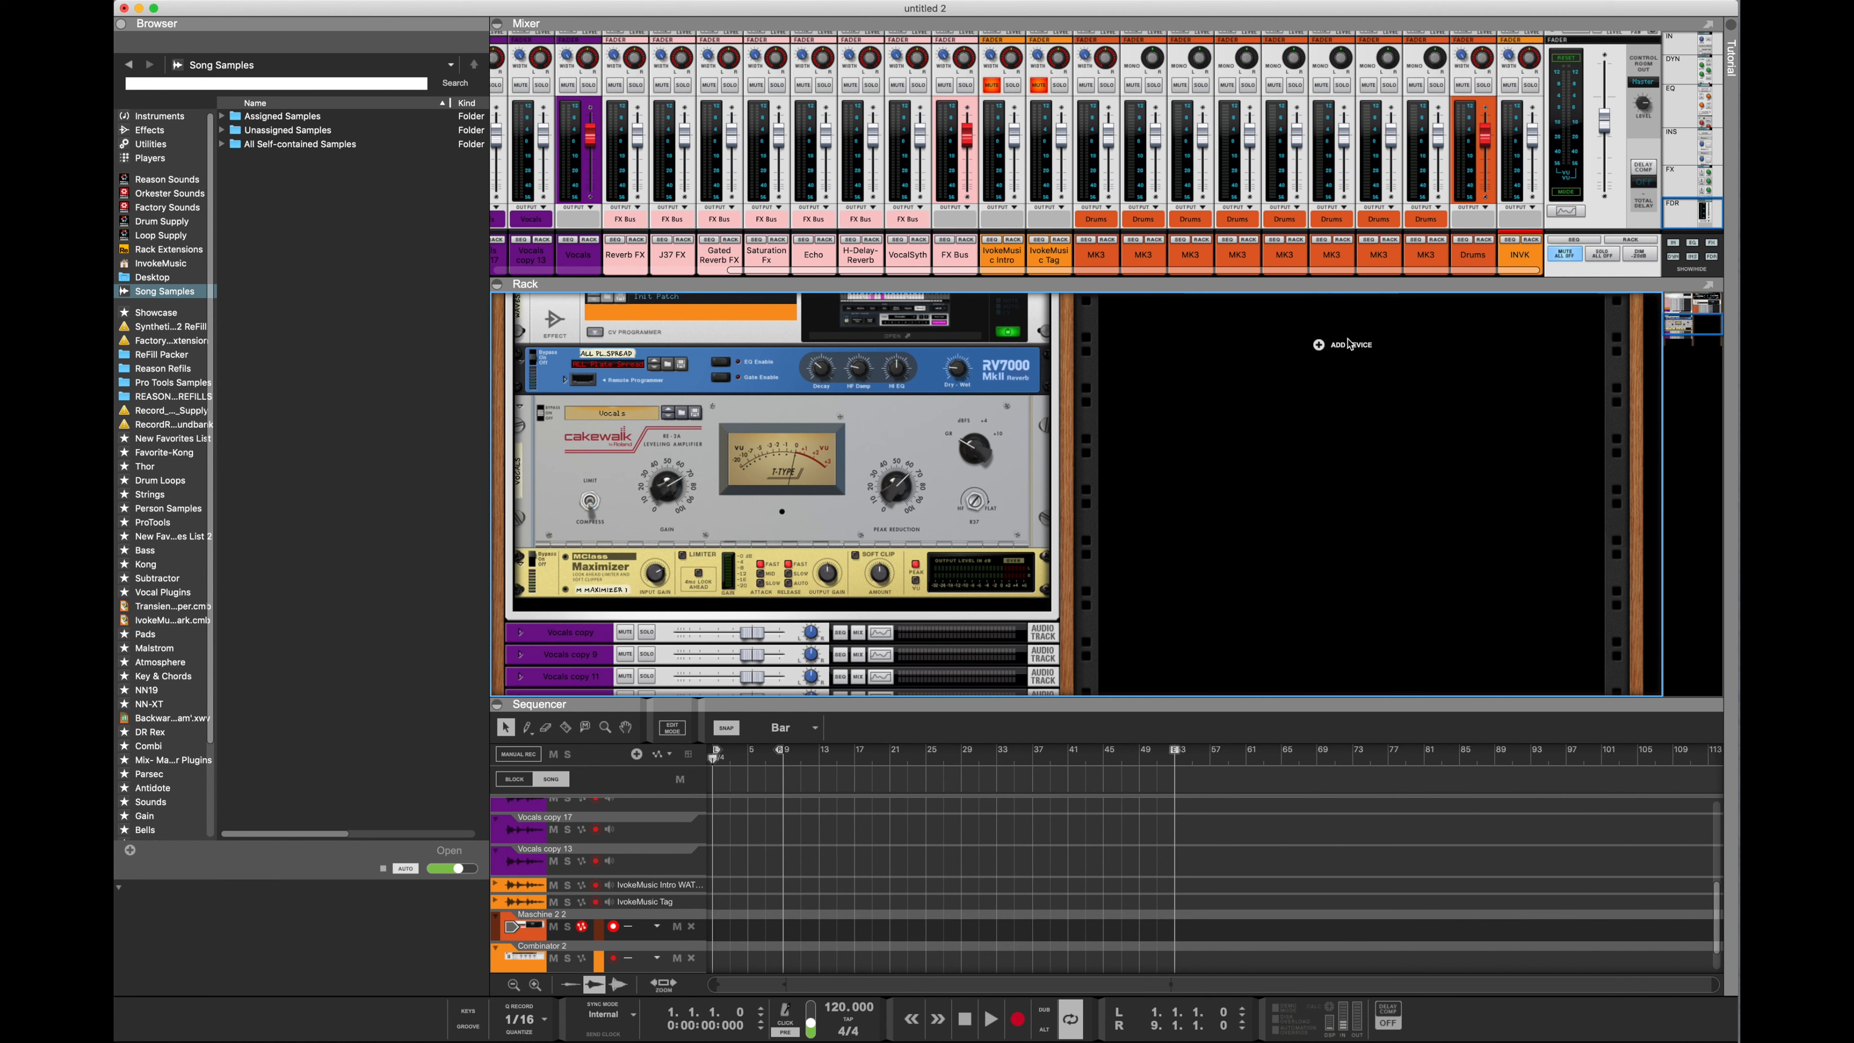
Add a Kong Drum Designer to the empty rack column and reset the device
{"action": "right_click", "coordinate": [1339, 347]}
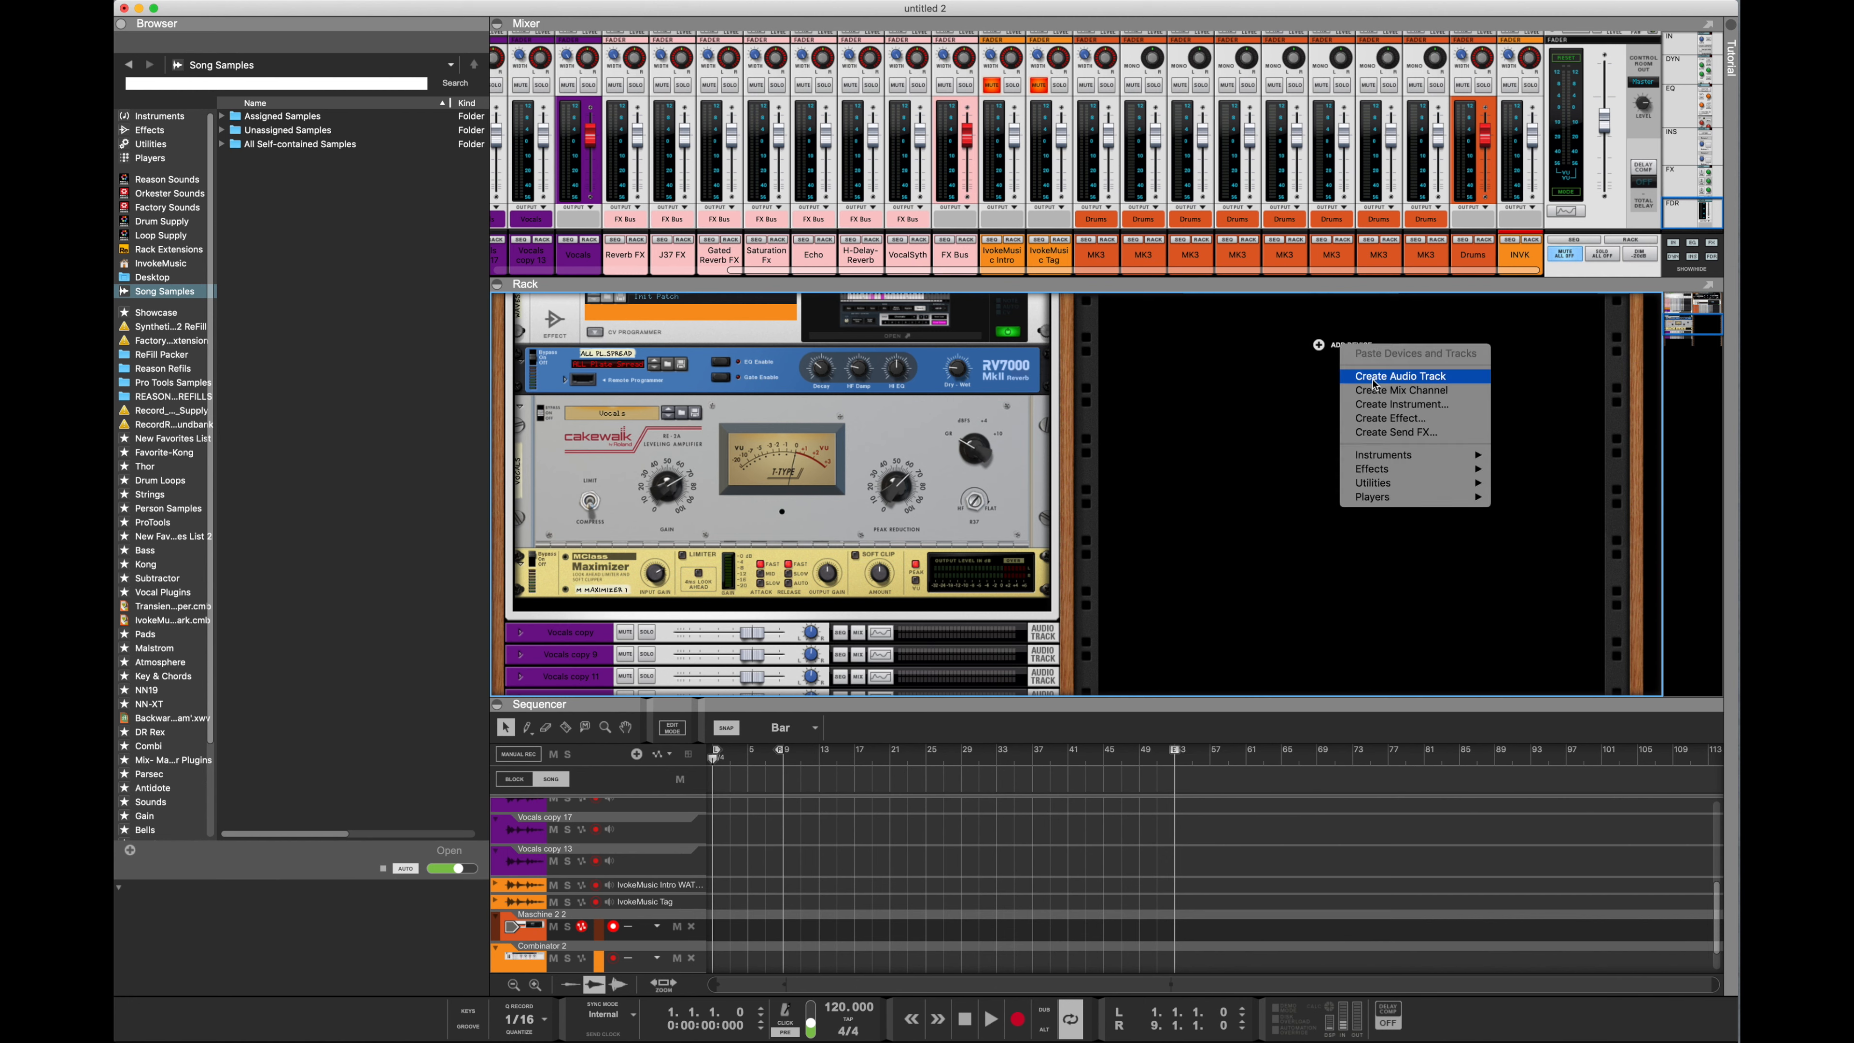
{"action": "mouse_move", "coordinate": [1420, 463]}
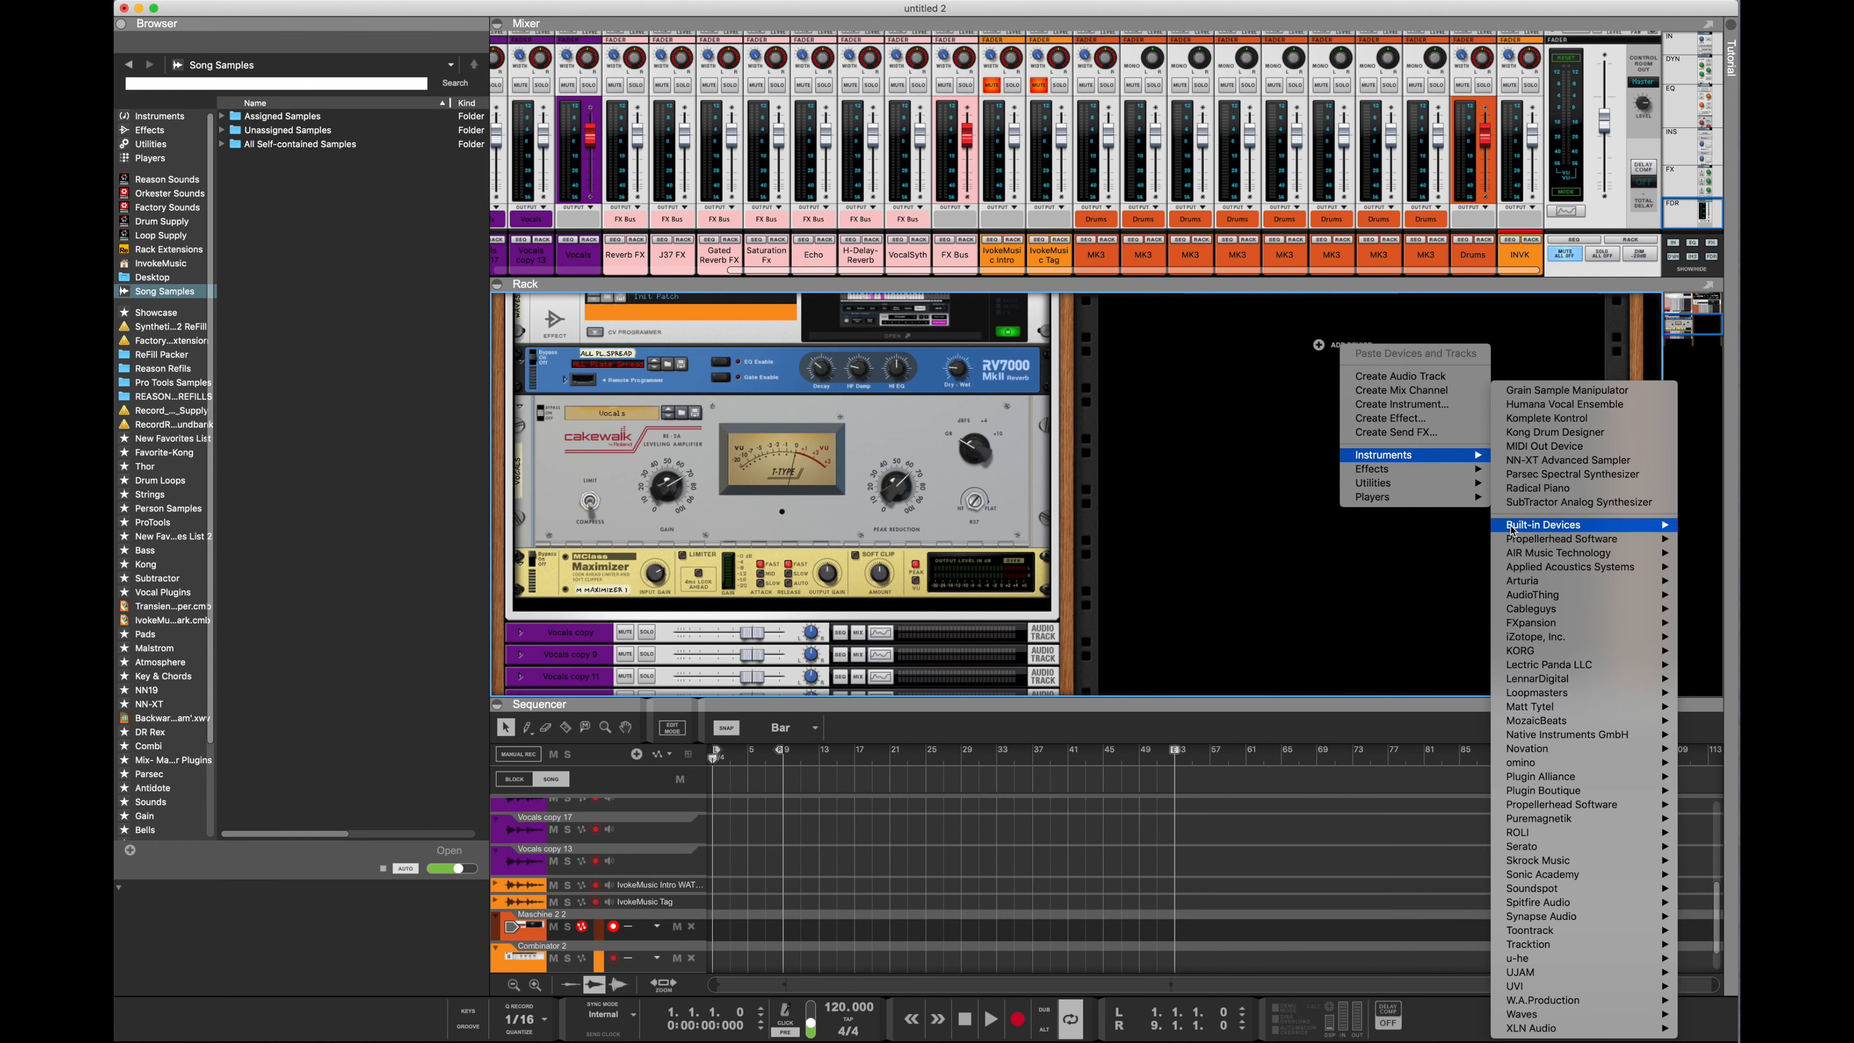
{"action": "mouse_move", "coordinate": [1513, 532]}
{"action": "left_click", "coordinate": [1712, 525]}
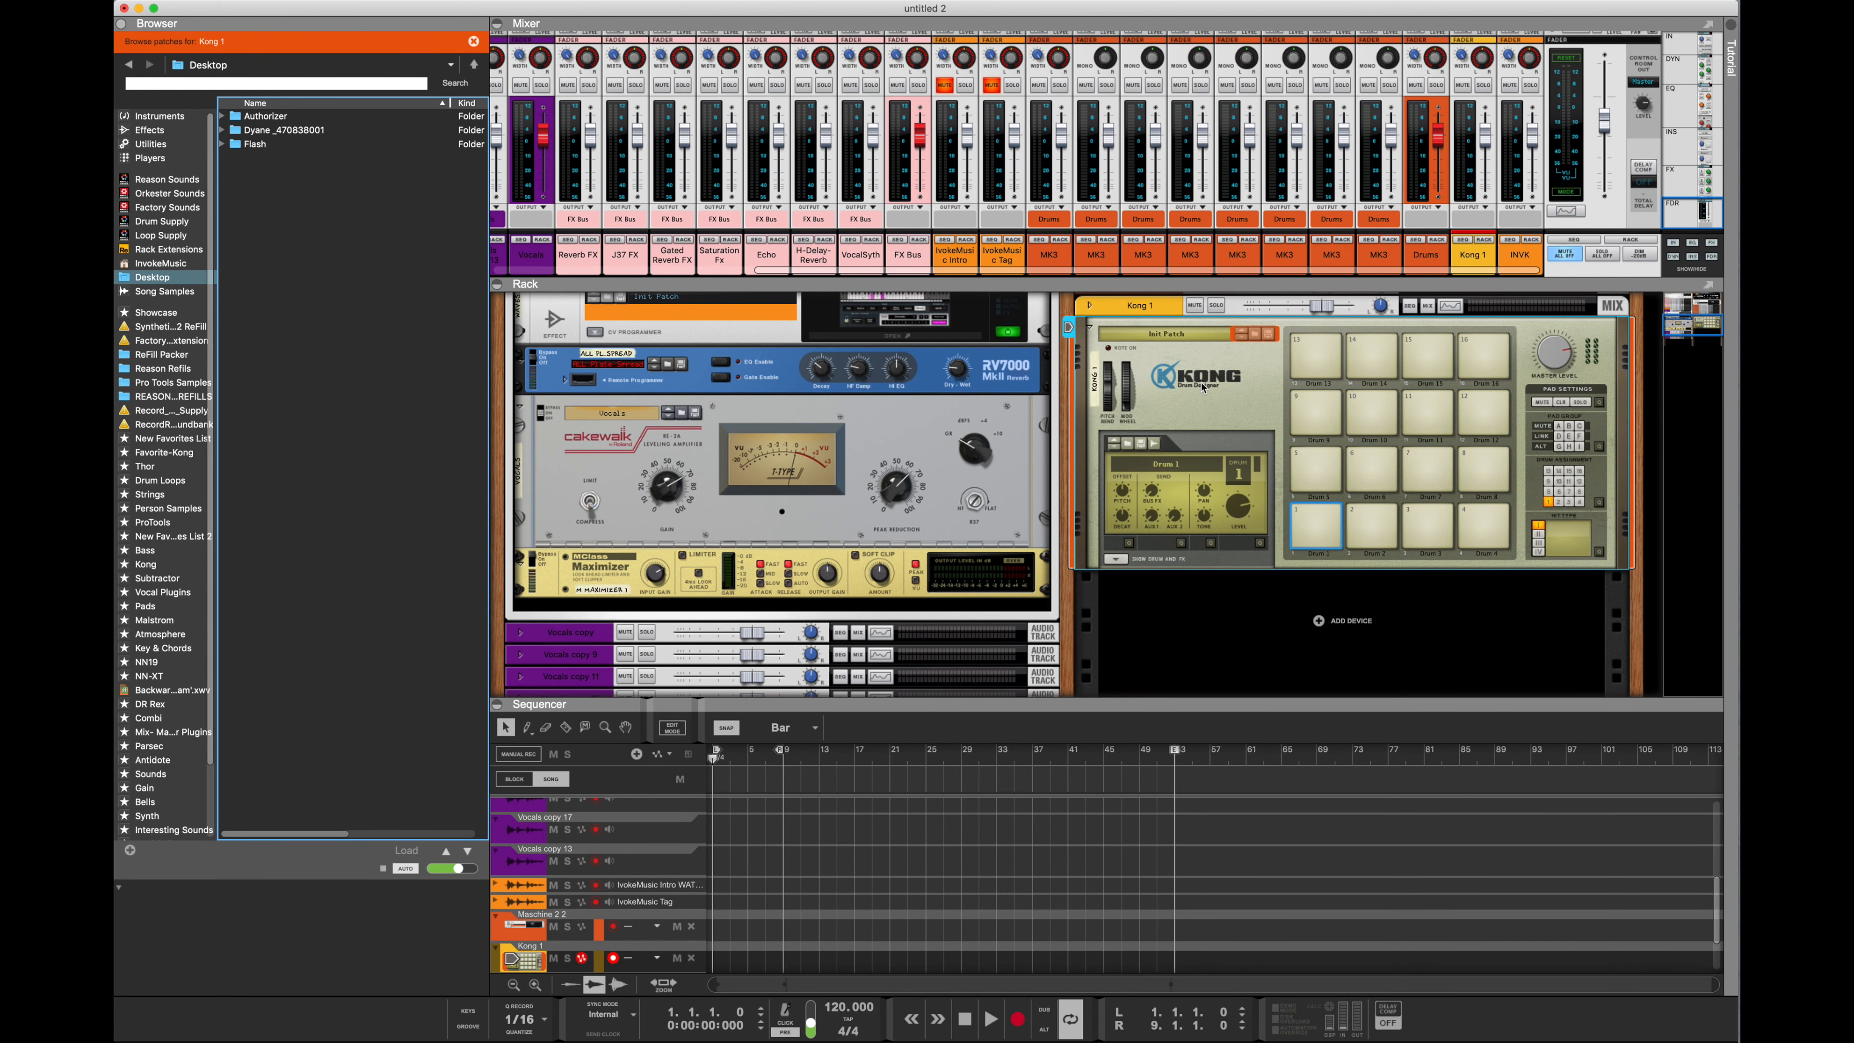
{"action": "right_click", "coordinate": [1219, 374]}
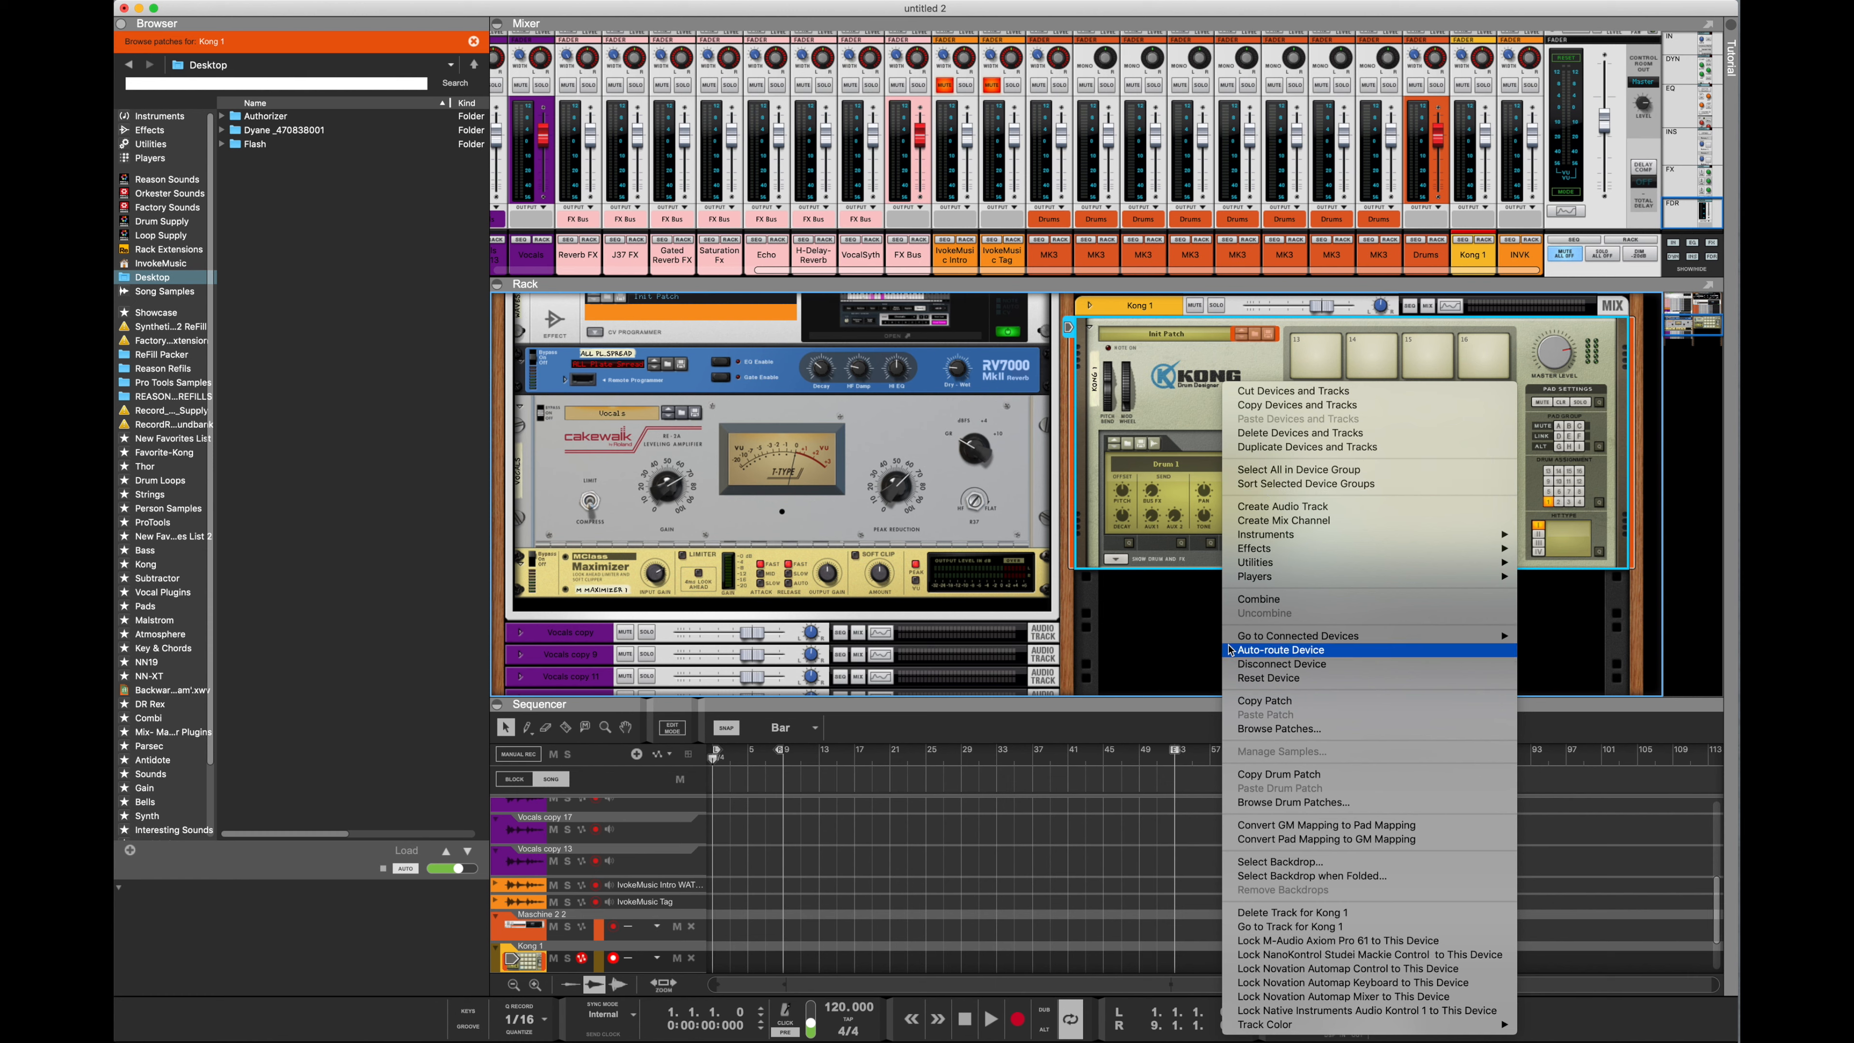
{"action": "left_click", "coordinate": [1282, 683]}
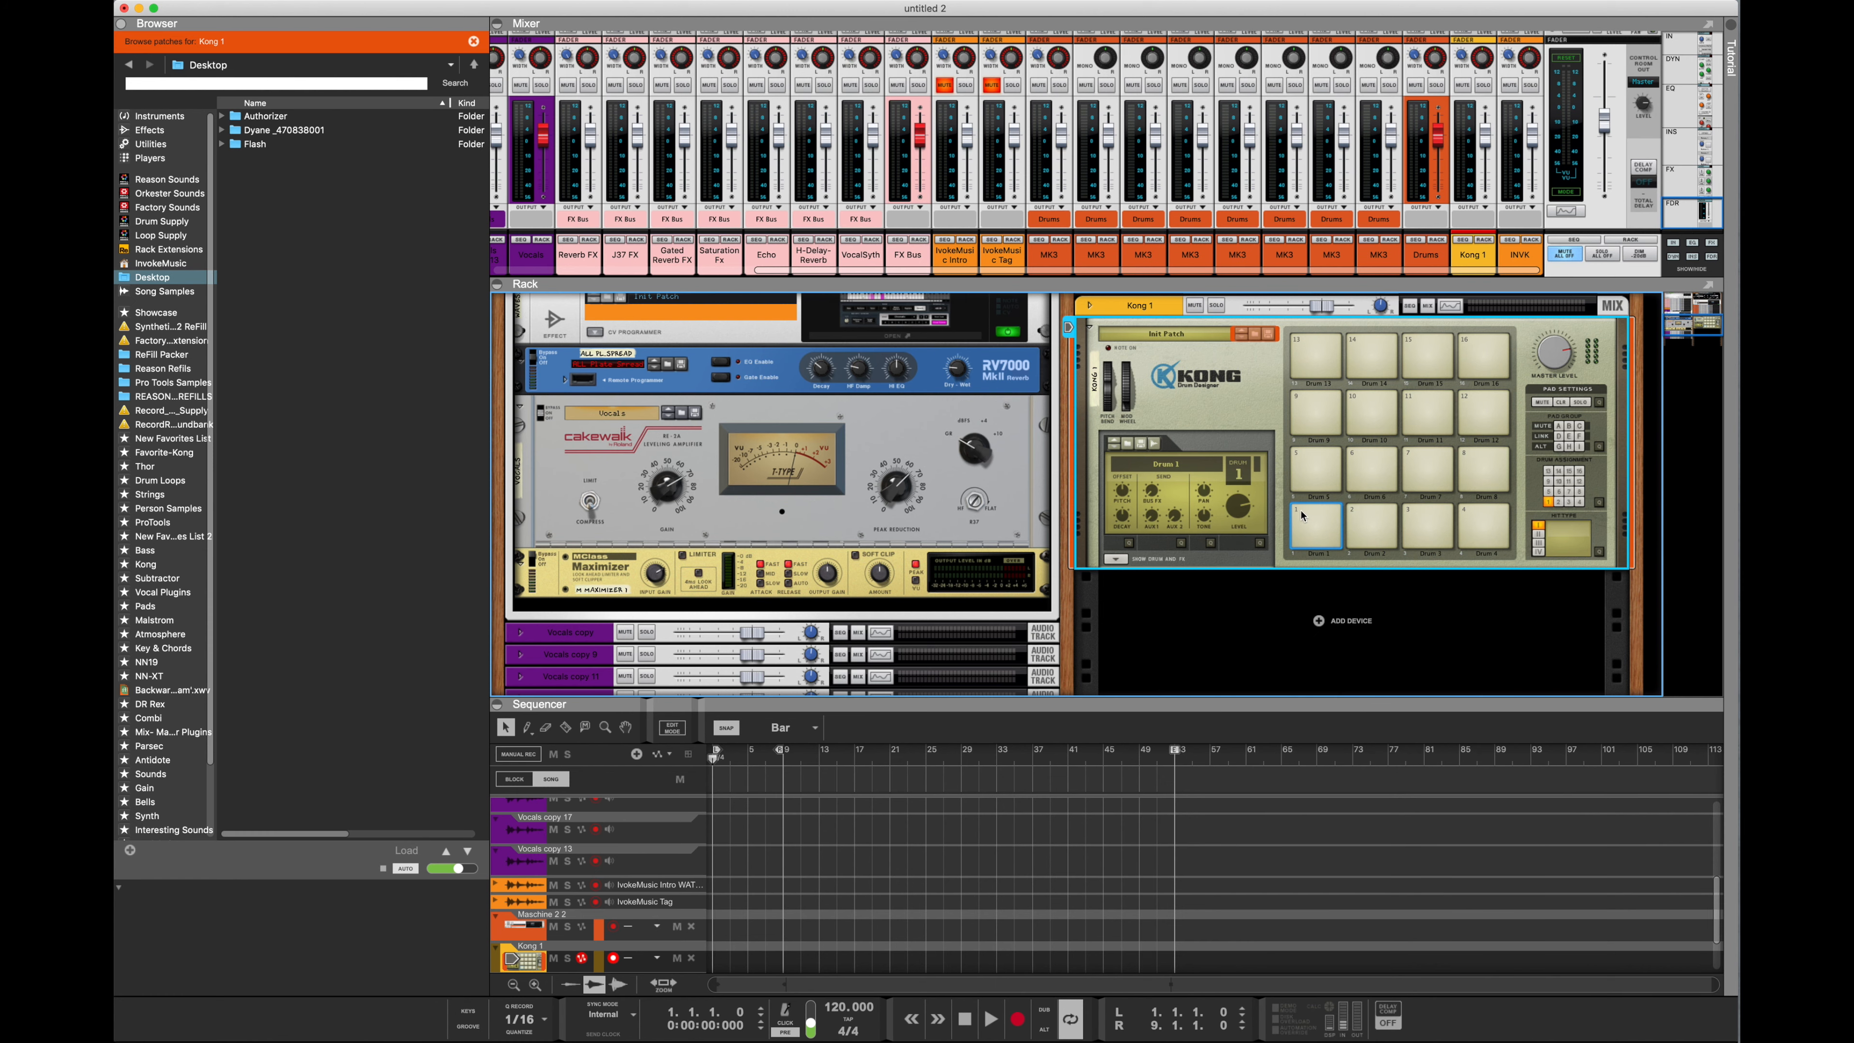
Load drum samples from outside Reason onto Kong pads 1 to 4 and the 106 BPM piano loop onto pad 5
{"action": "left_click", "coordinate": [186, 291]}
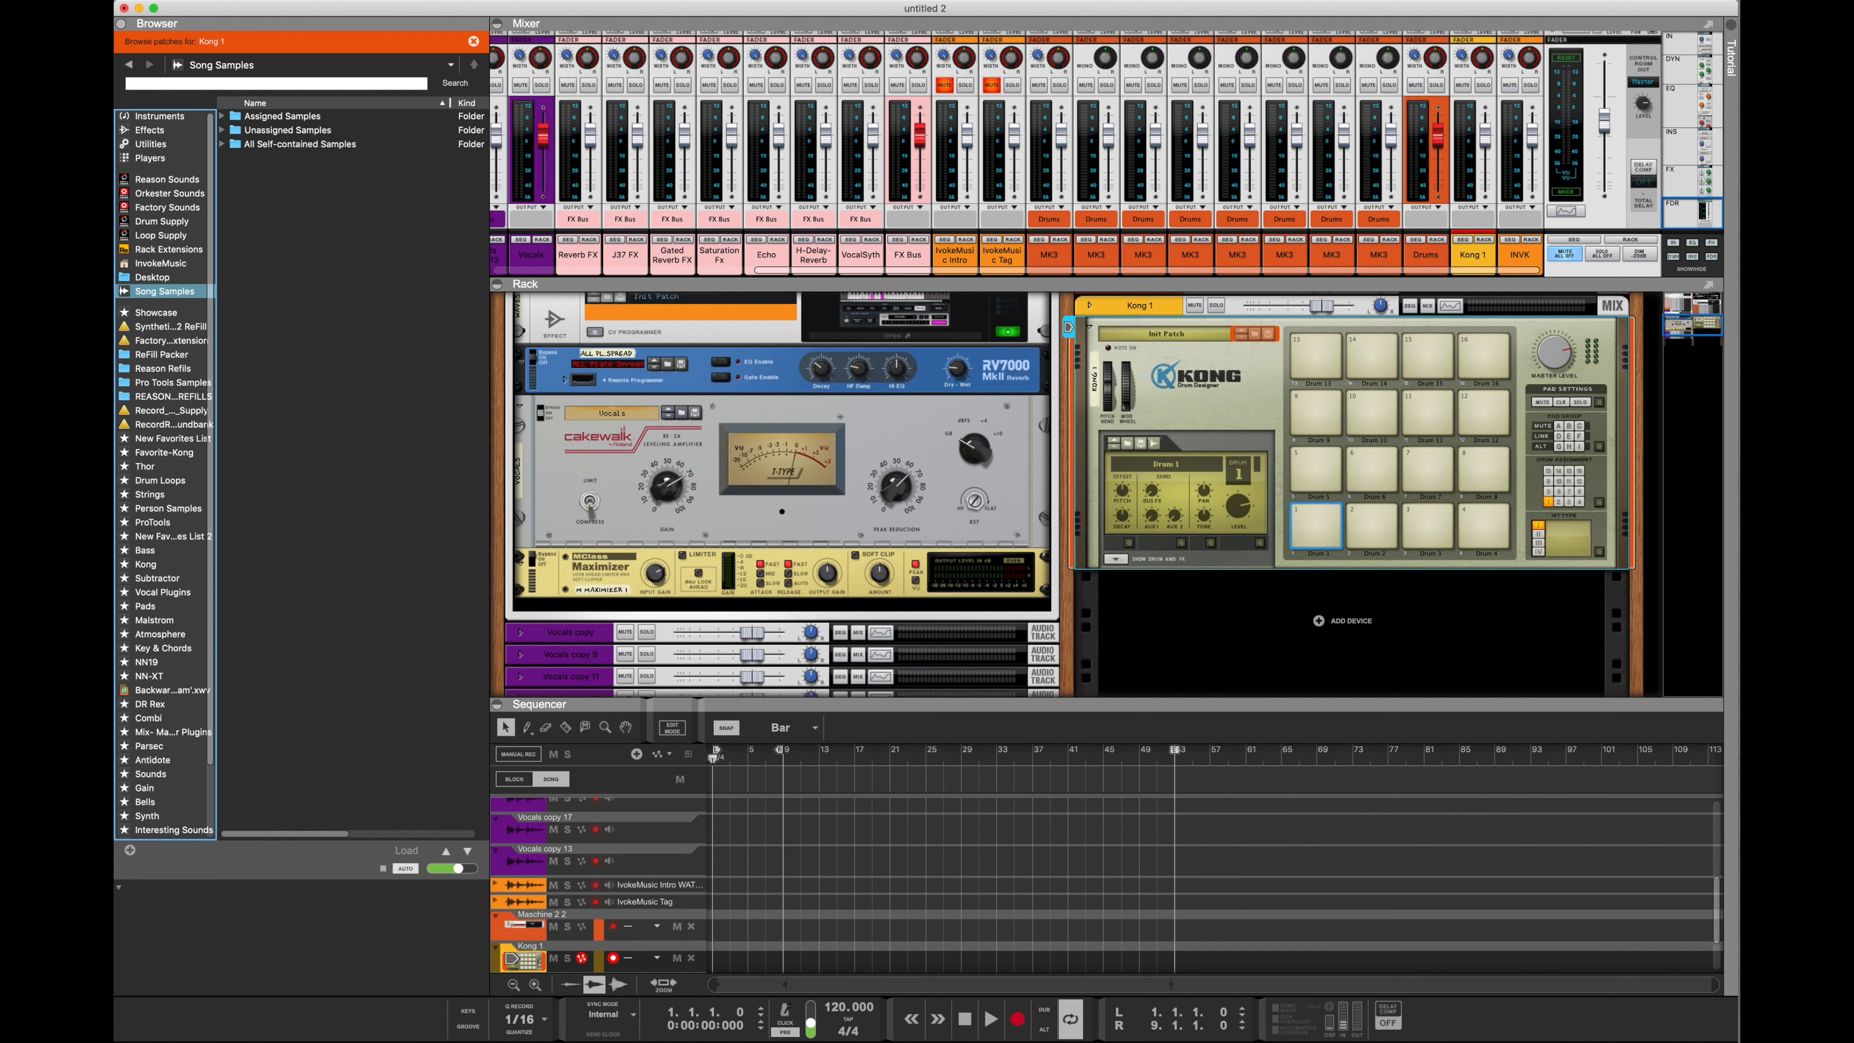
{"action": "key", "text": "super+Tab"}
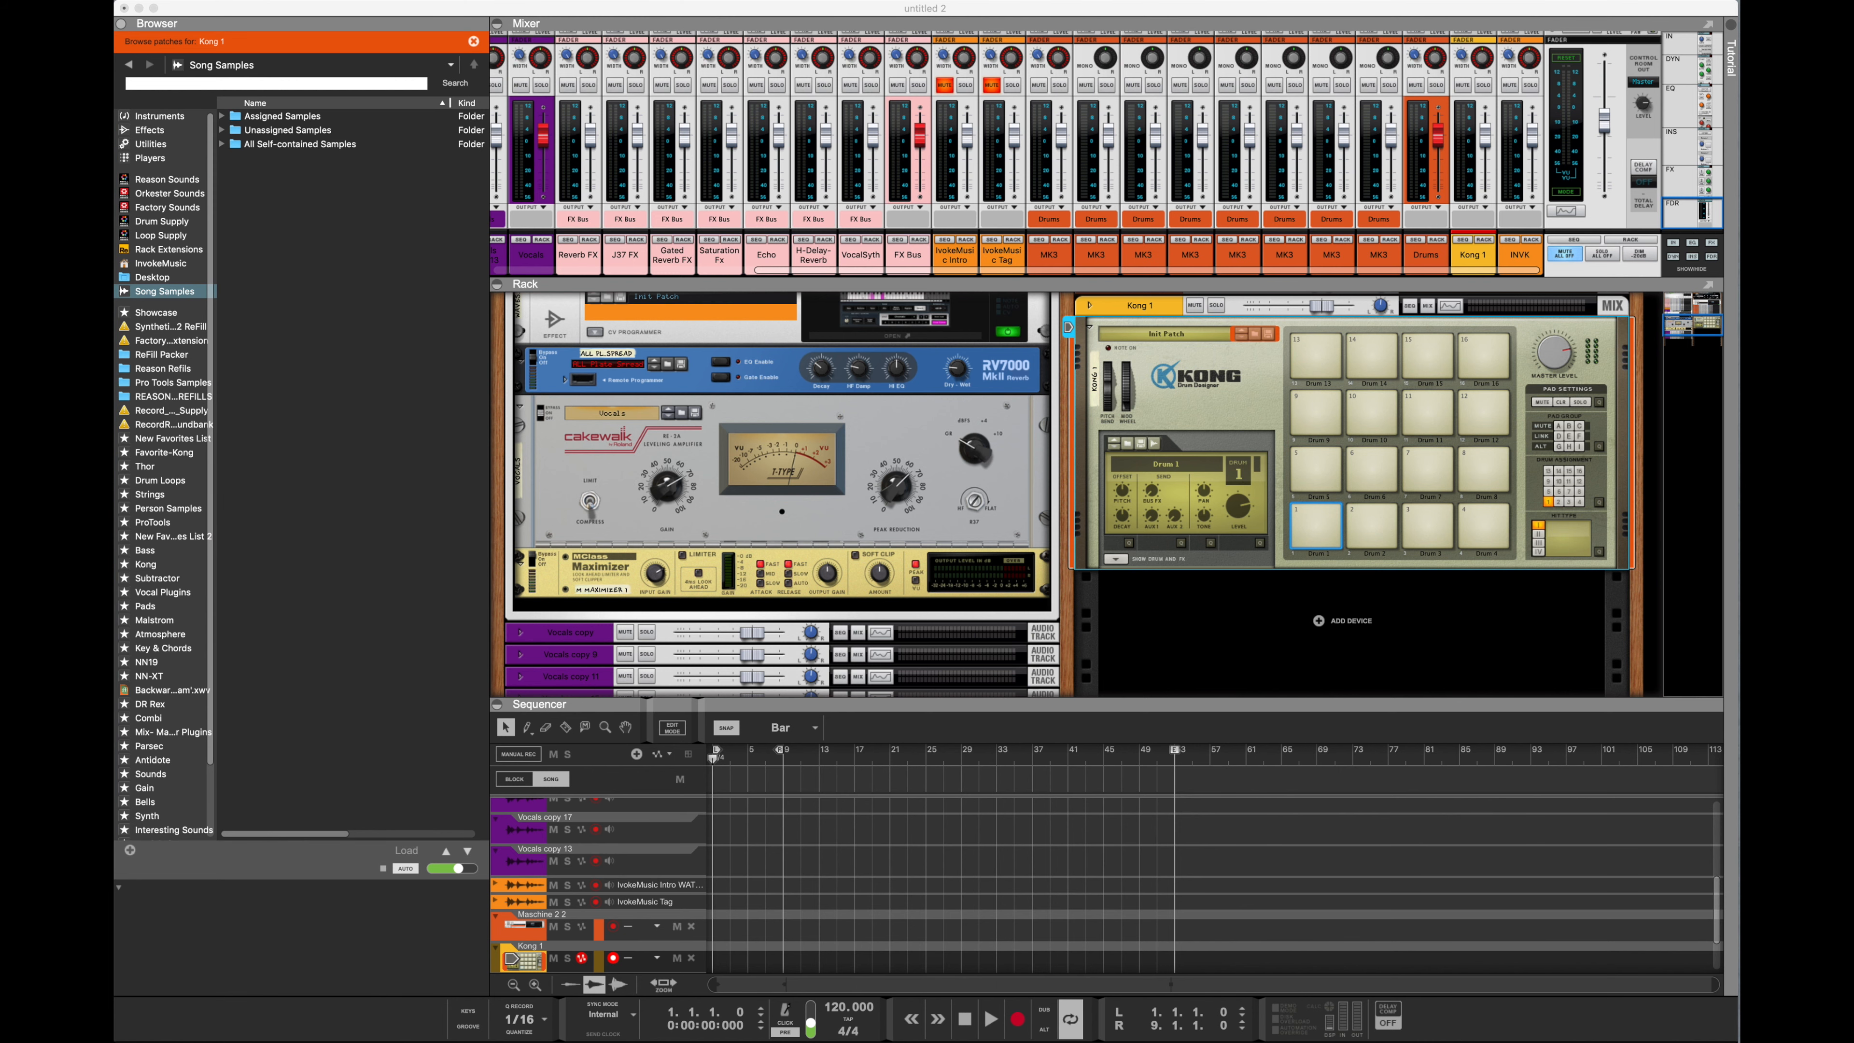
{"action": "left_click_drag", "start_coordinate": [1386, 979], "coordinate": [1316, 524]}
{"action": "left_click_drag", "start_coordinate": [1639, 537], "coordinate": [1484, 545]}
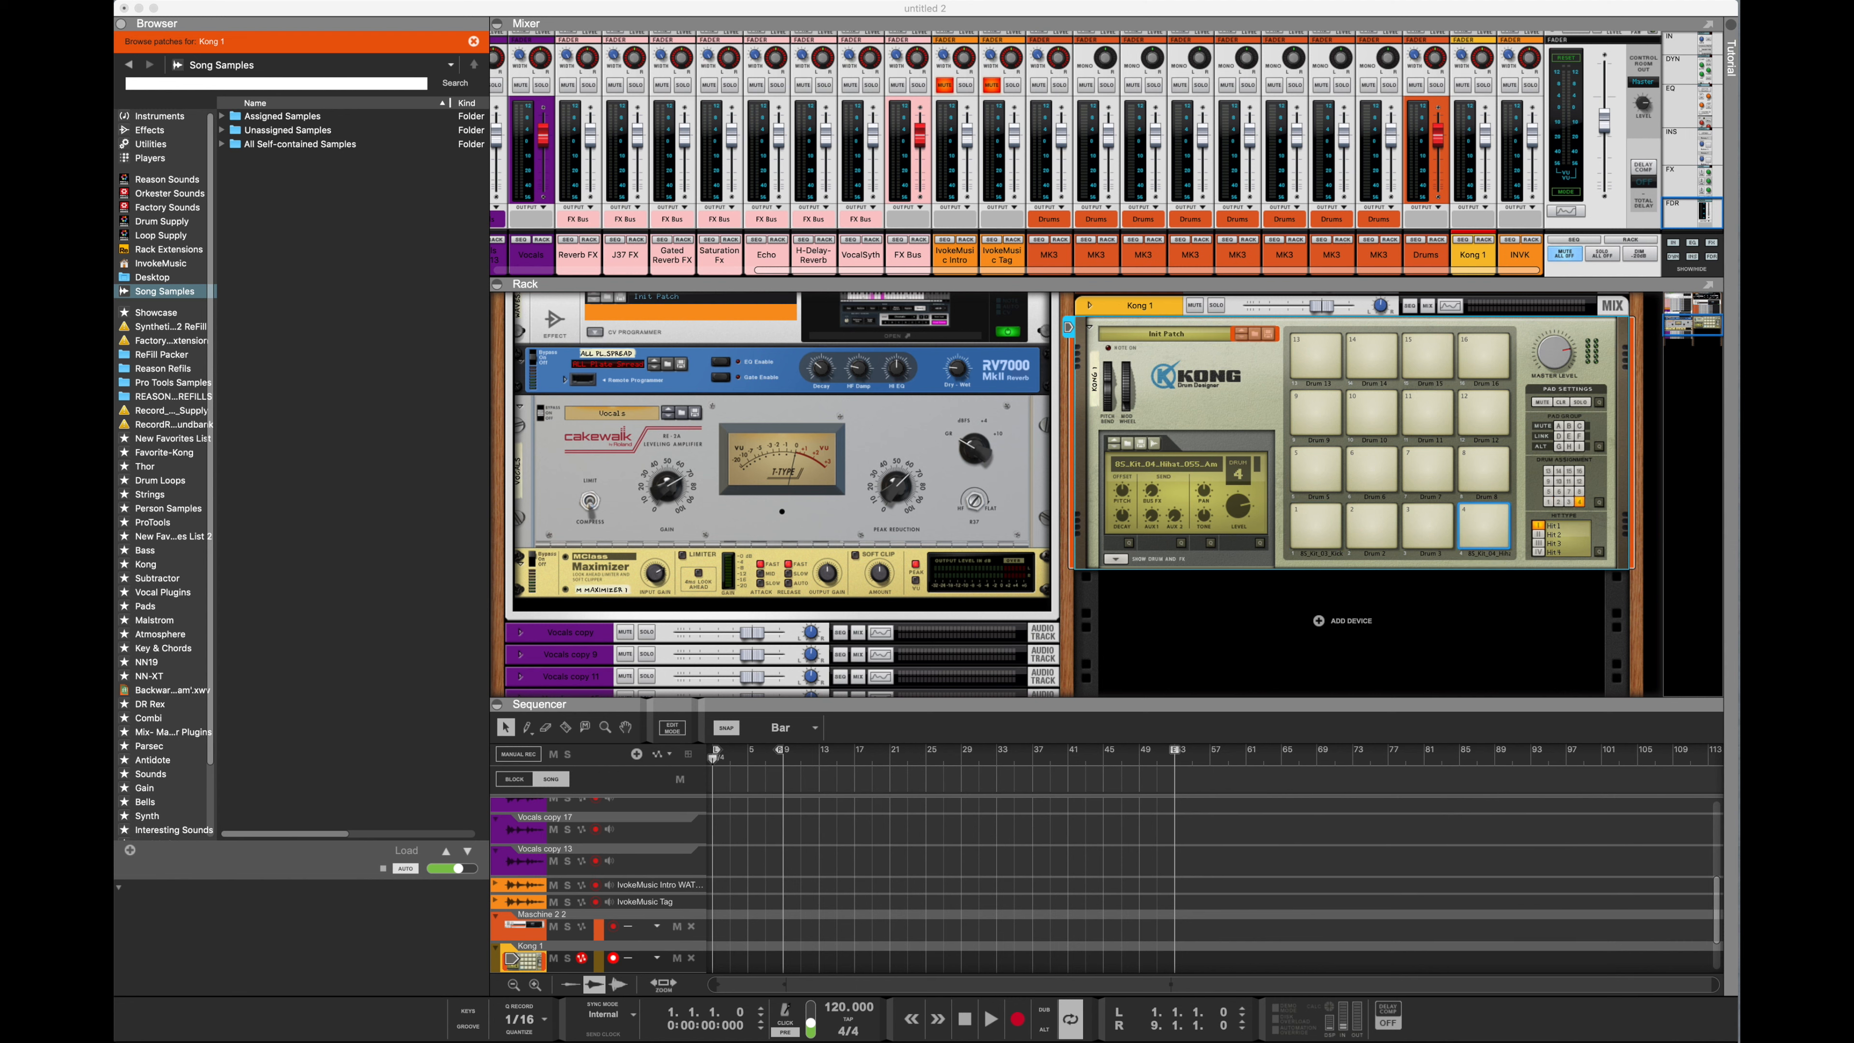
{"action": "left_click_drag", "start_coordinate": [1471, 719], "coordinate": [1428, 540]}
{"action": "left_click_drag", "start_coordinate": [1718, 847], "coordinate": [1389, 534]}
{"action": "left_click_drag", "start_coordinate": [1719, 818], "coordinate": [1323, 487]}
Try to save the Kong patch, then exclude all samples in the Song Self-Contain Settings
{"action": "left_click", "coordinate": [1270, 338]}
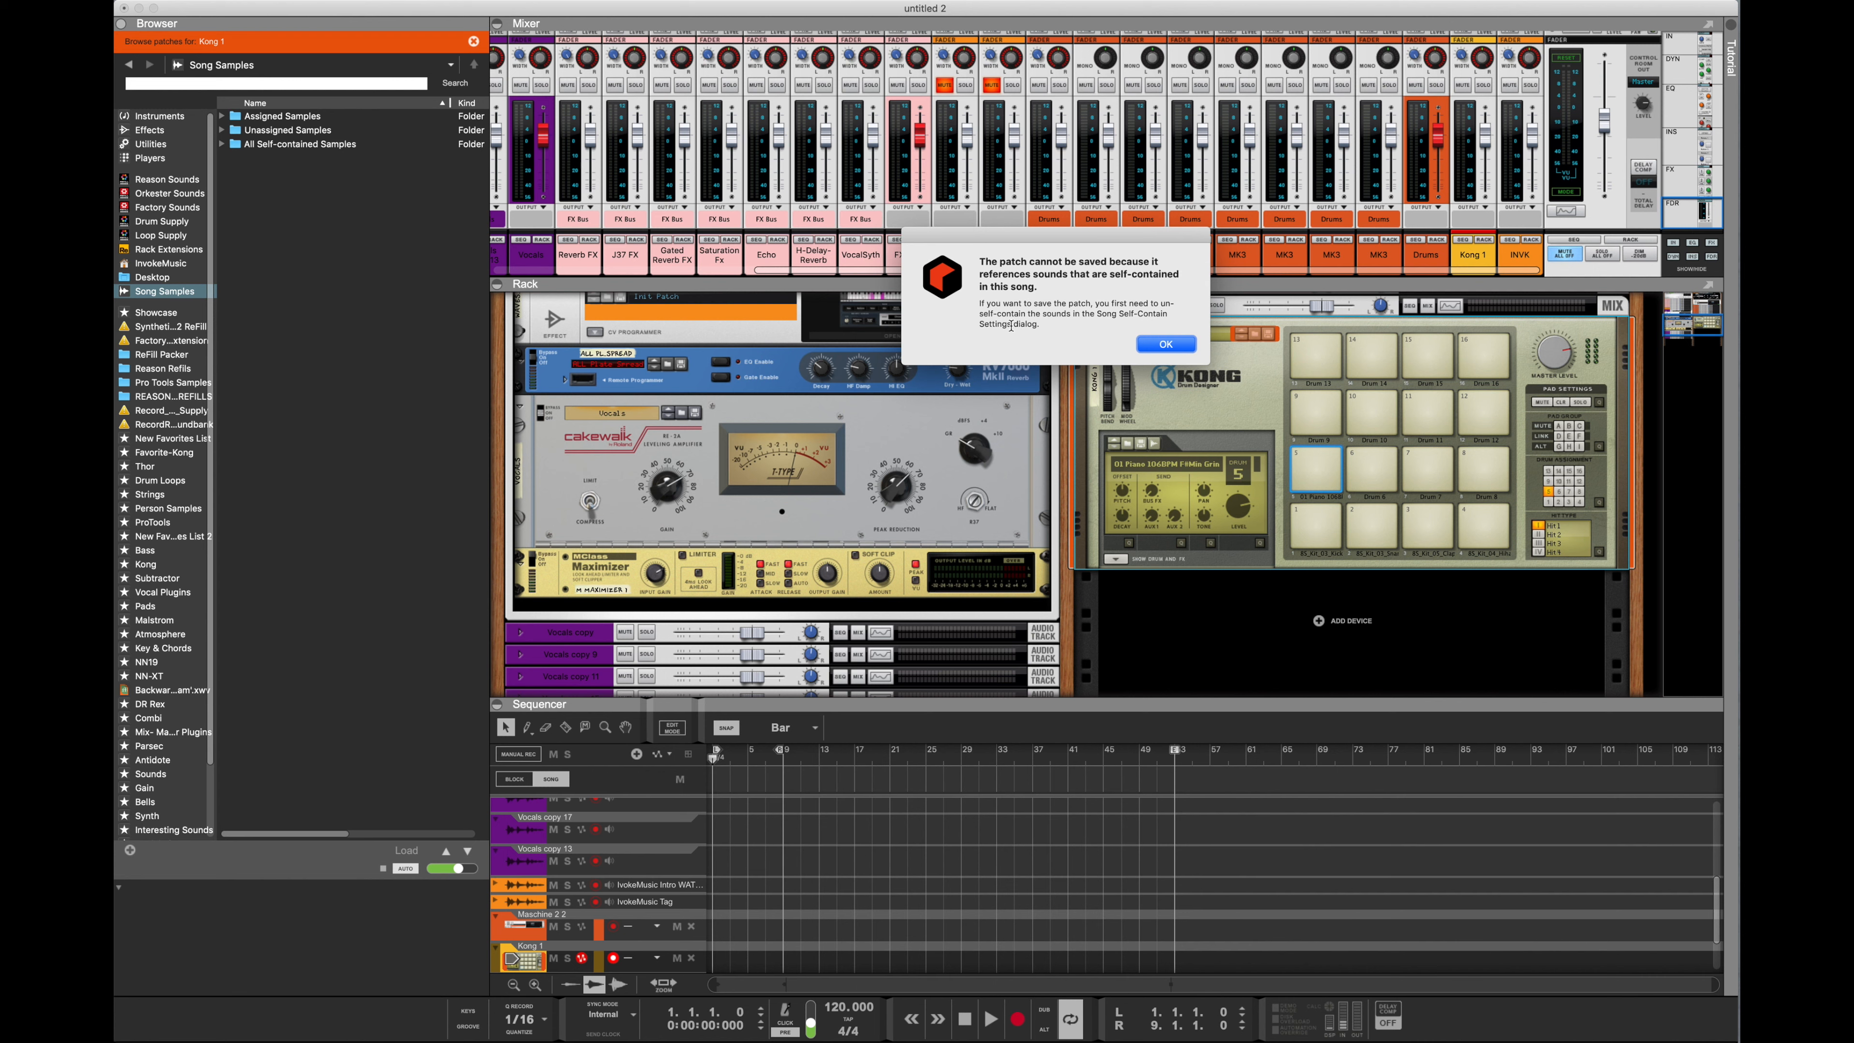
{"action": "left_click", "coordinate": [1165, 343]}
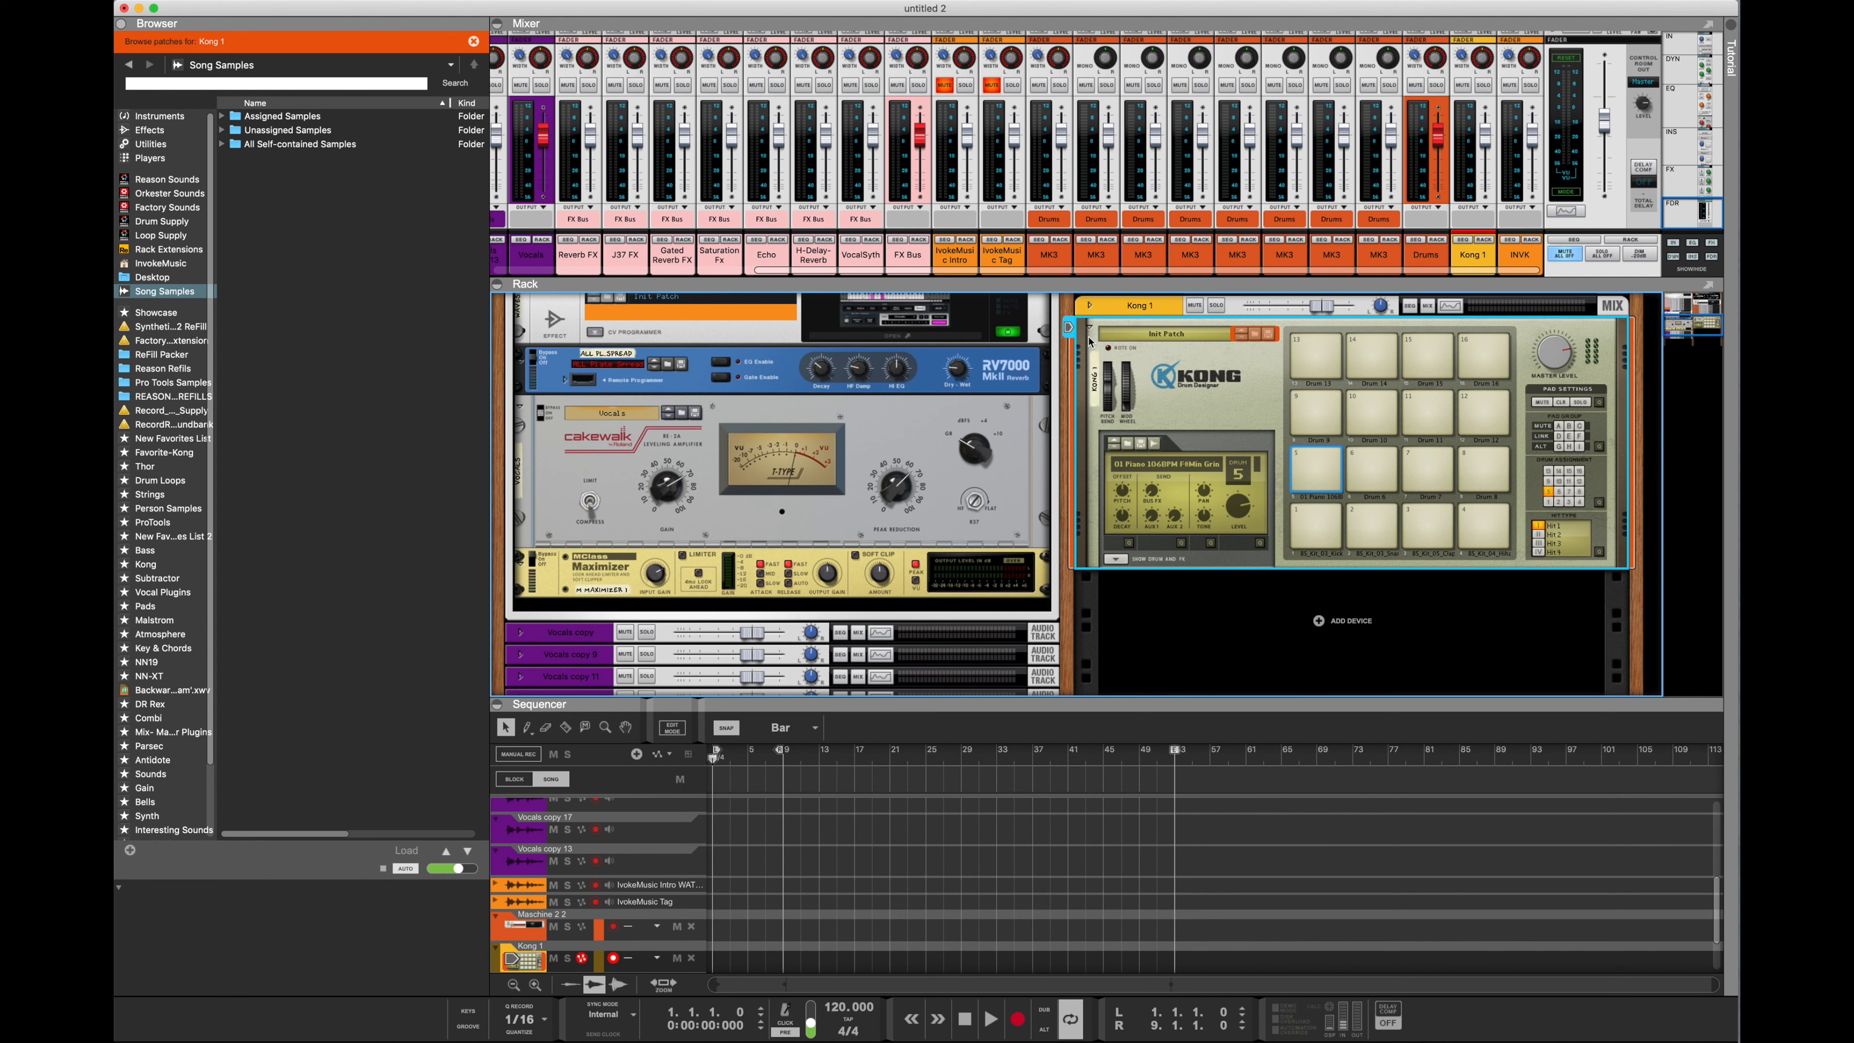
{"action": "left_click", "coordinate": [216, 1]}
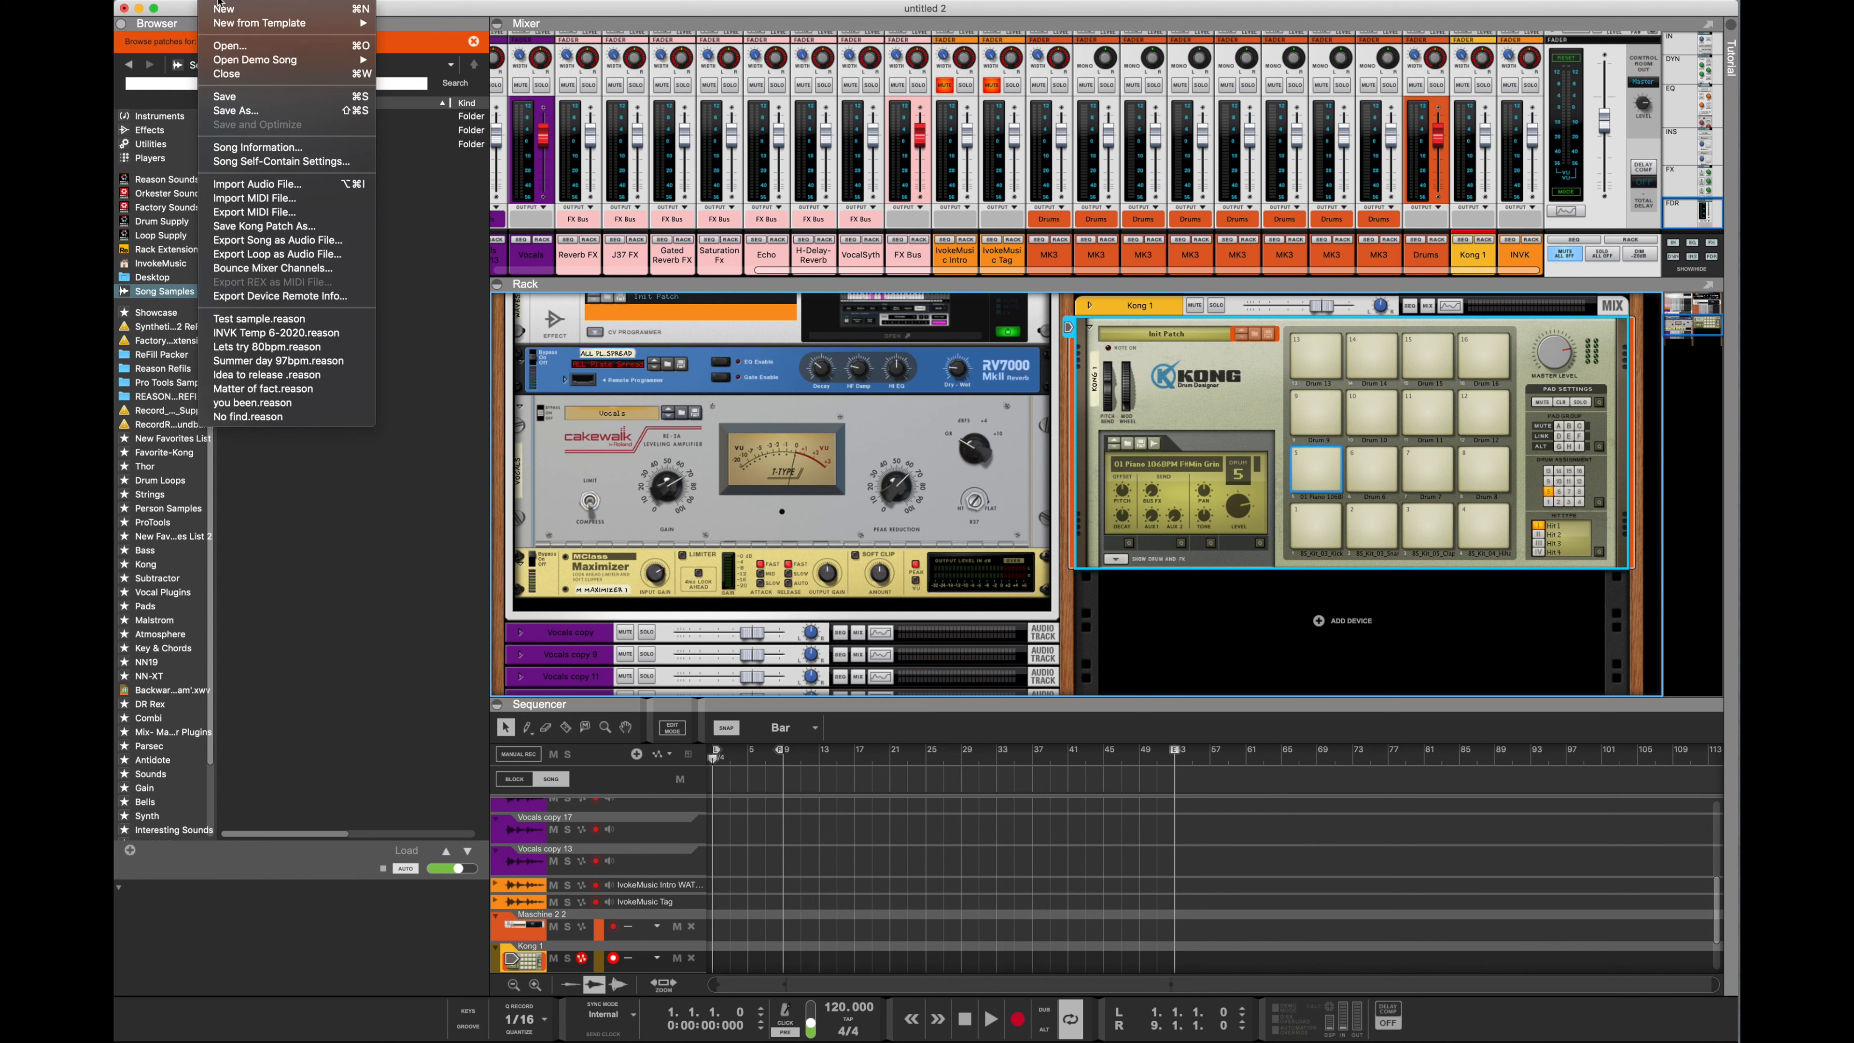
{"action": "left_click", "coordinate": [279, 164]}
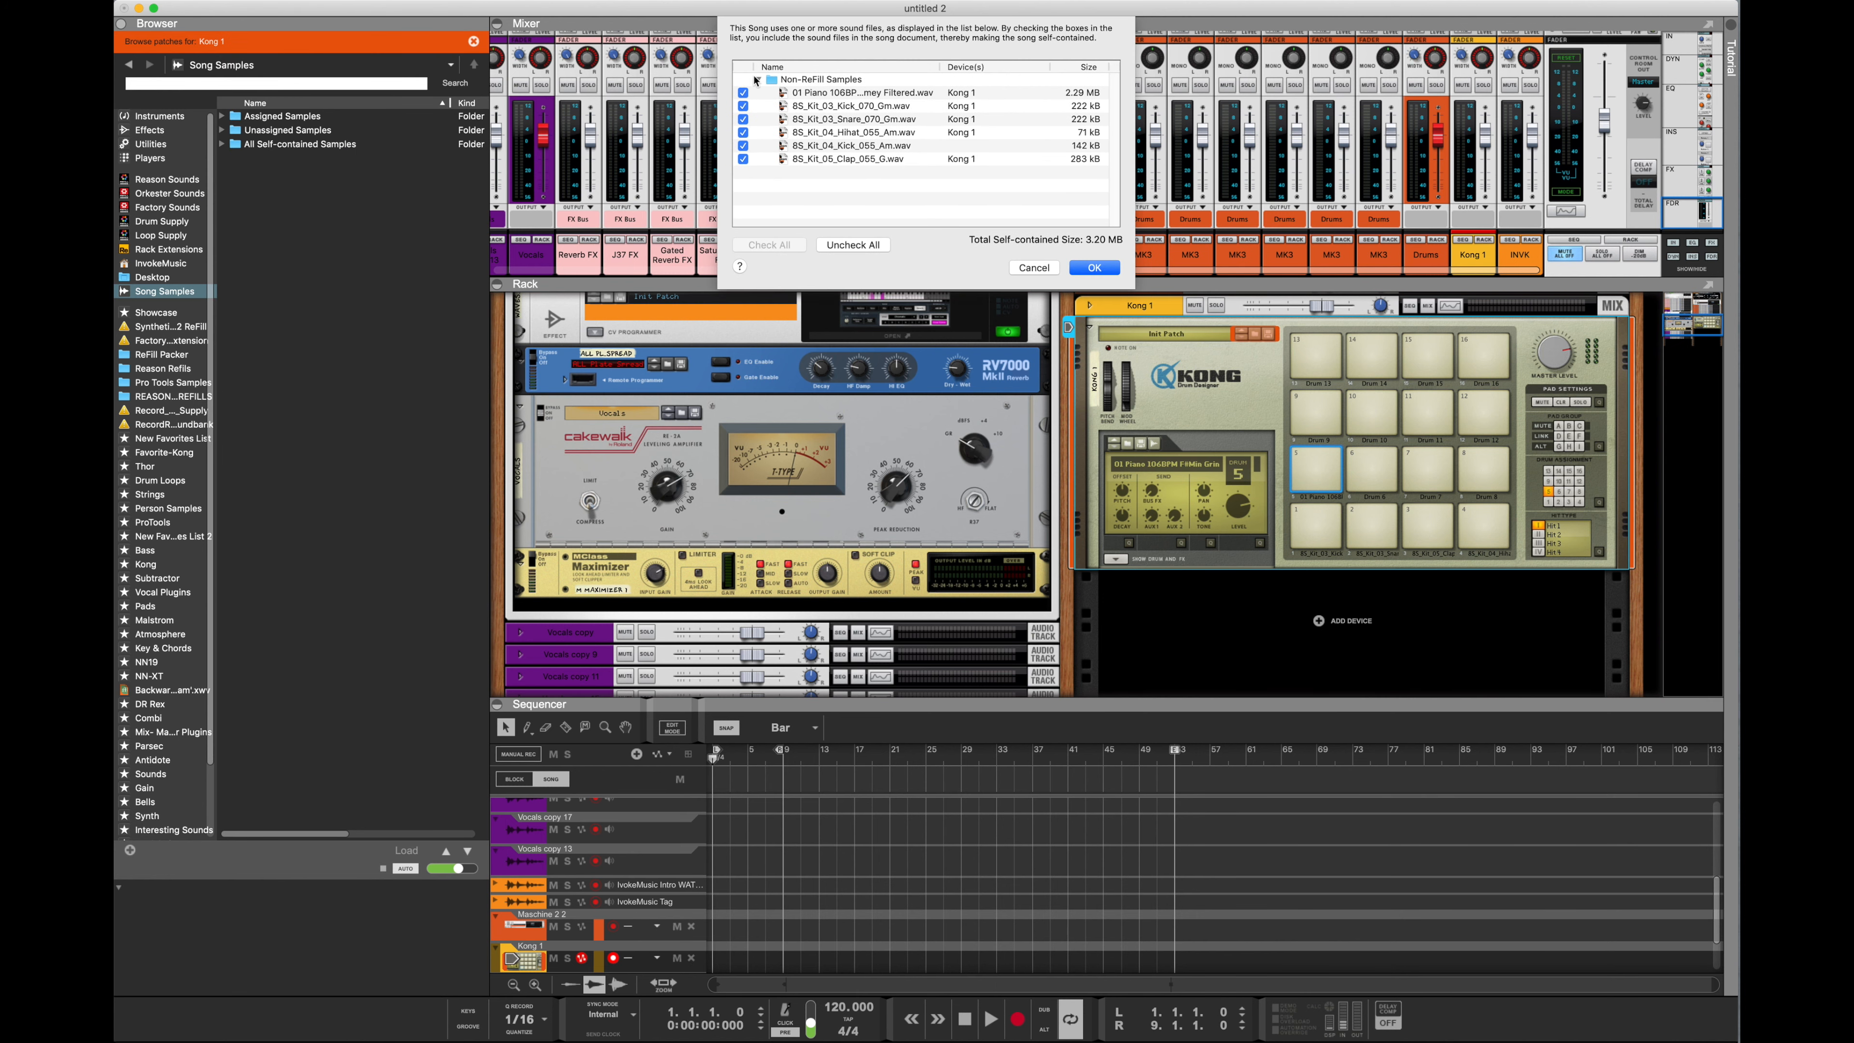
{"action": "left_click", "coordinate": [845, 247]}
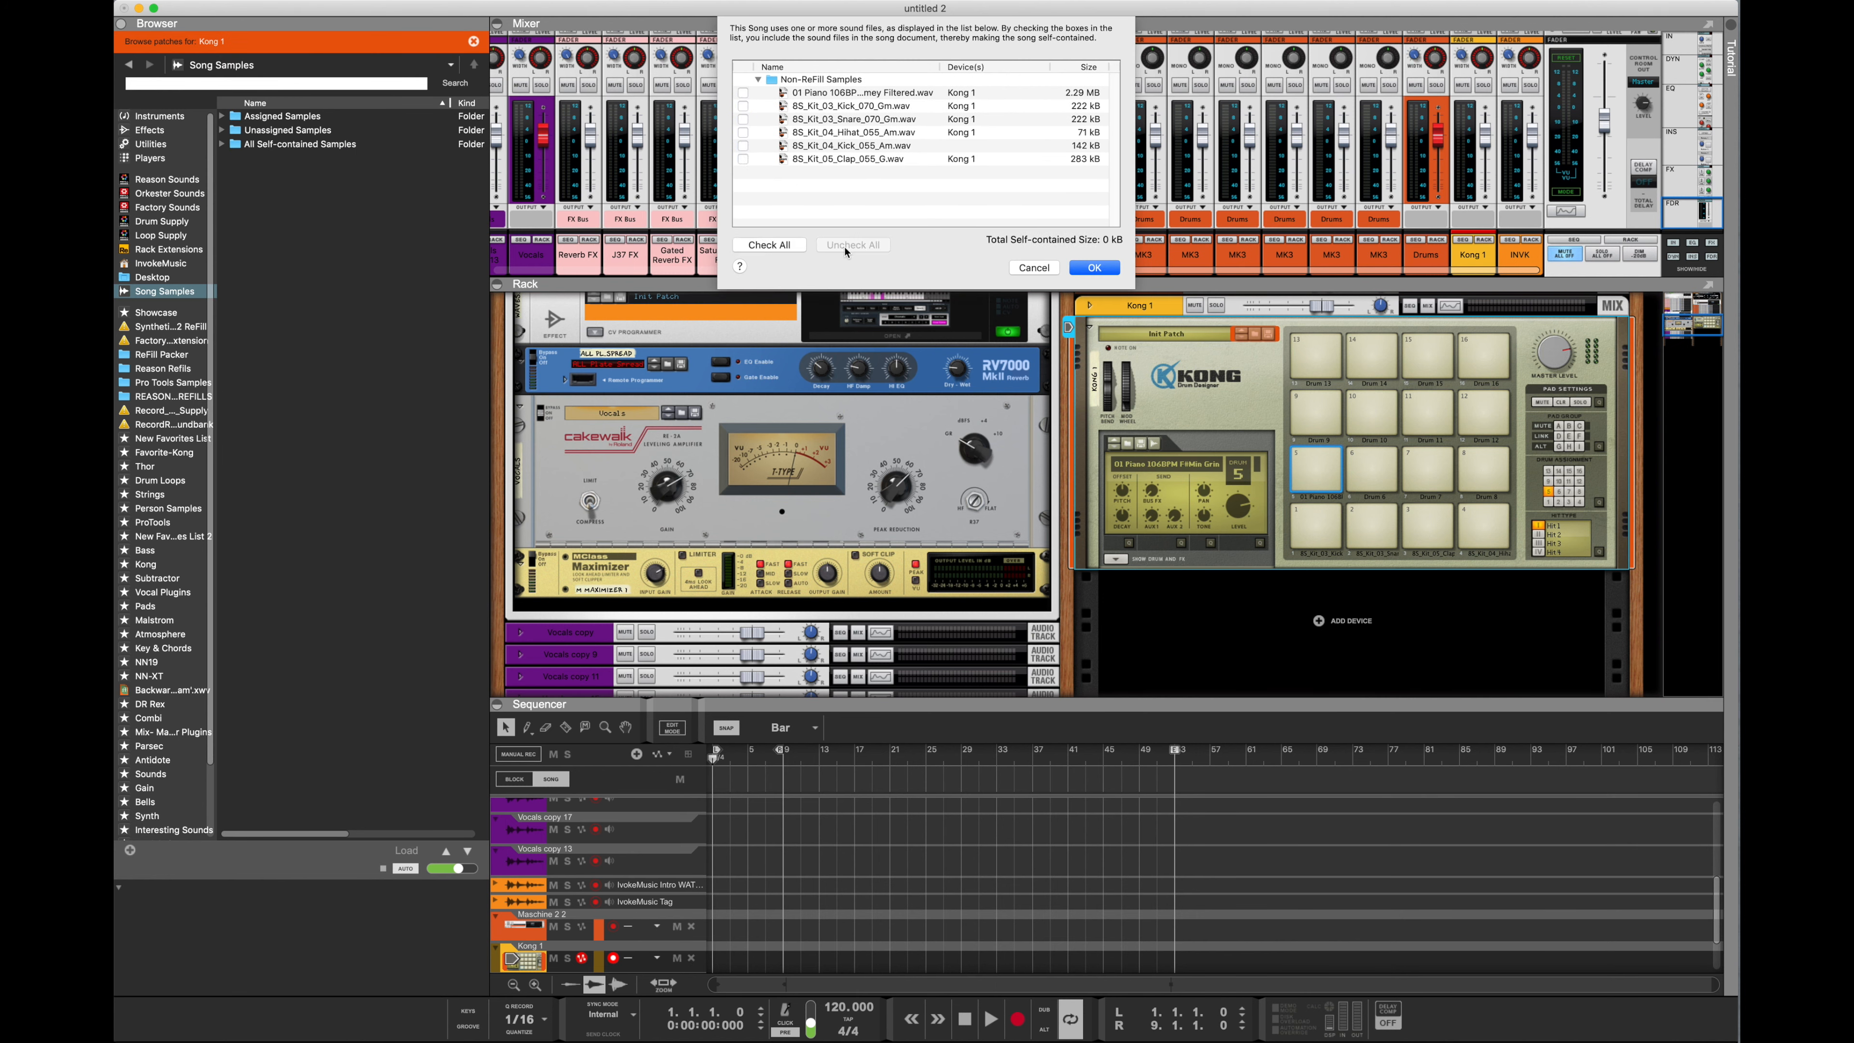
{"action": "left_click", "coordinate": [1093, 268]}
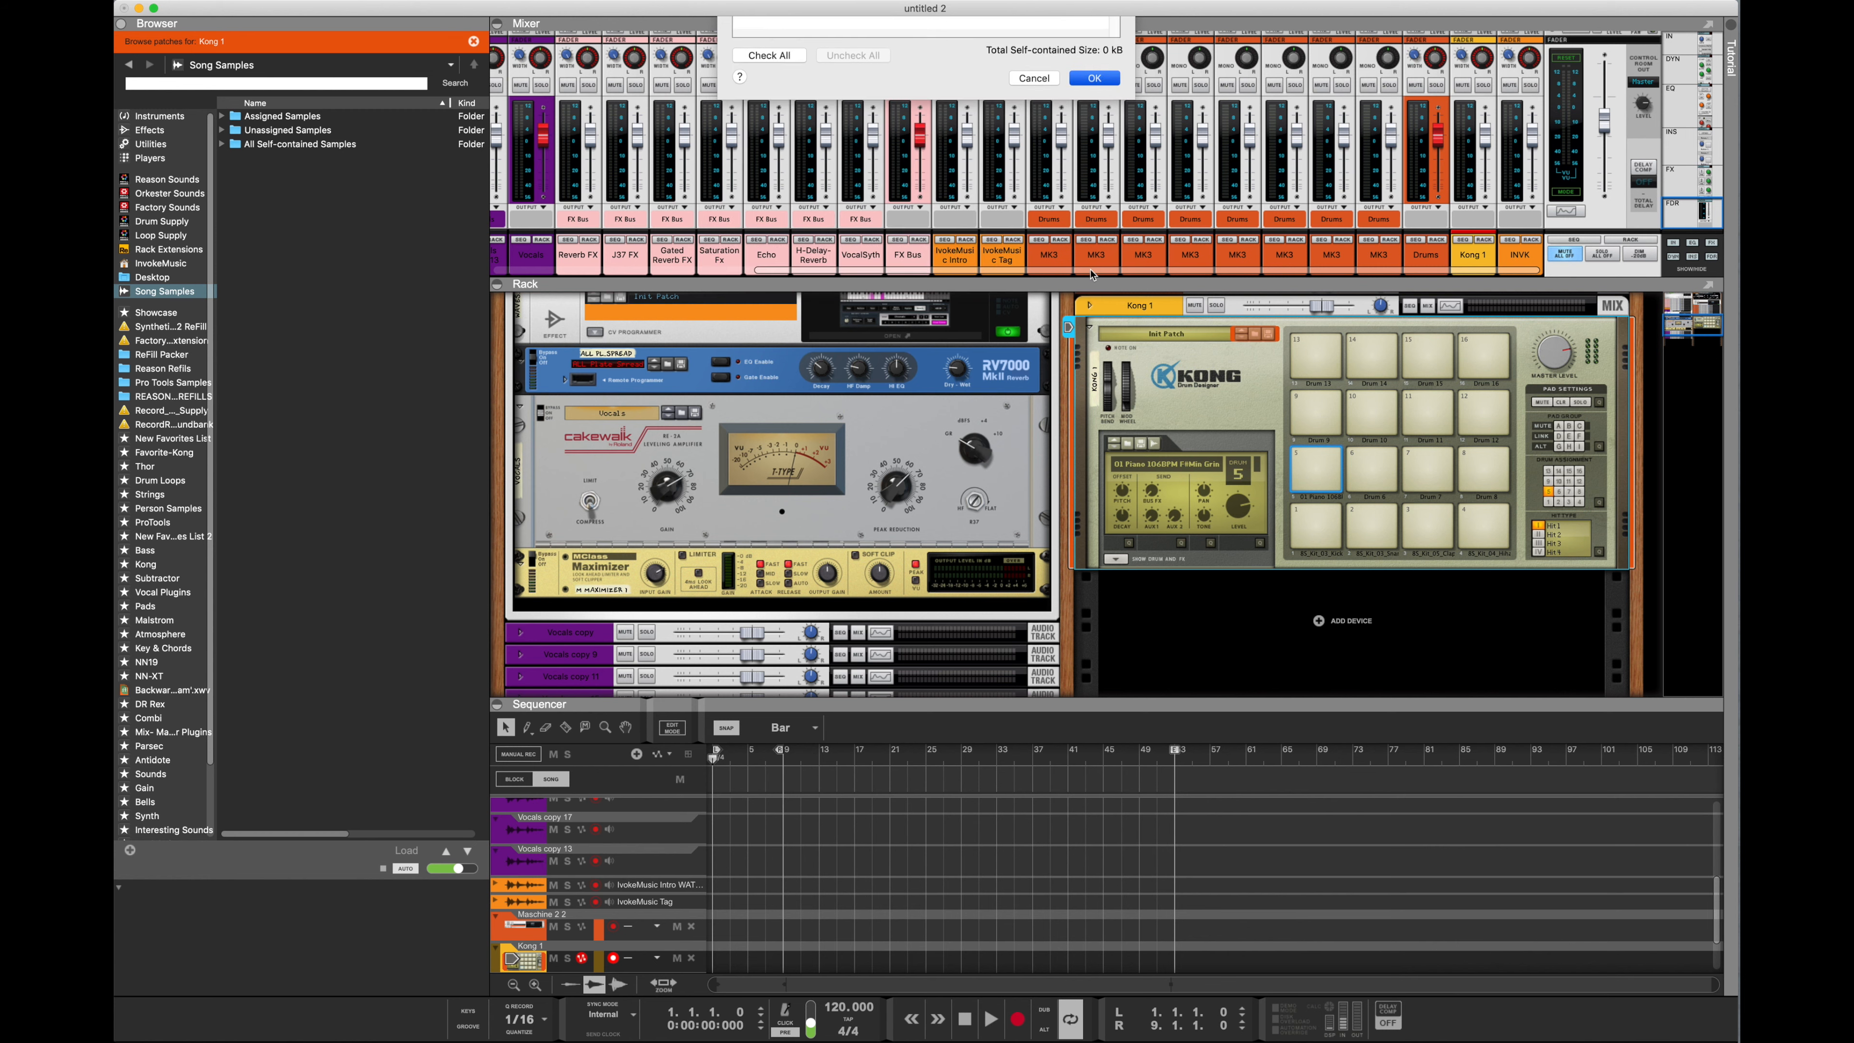
Save the Kong patch to the Desktop as "INVK Kit 1"
{"action": "left_click", "coordinate": [1270, 336]}
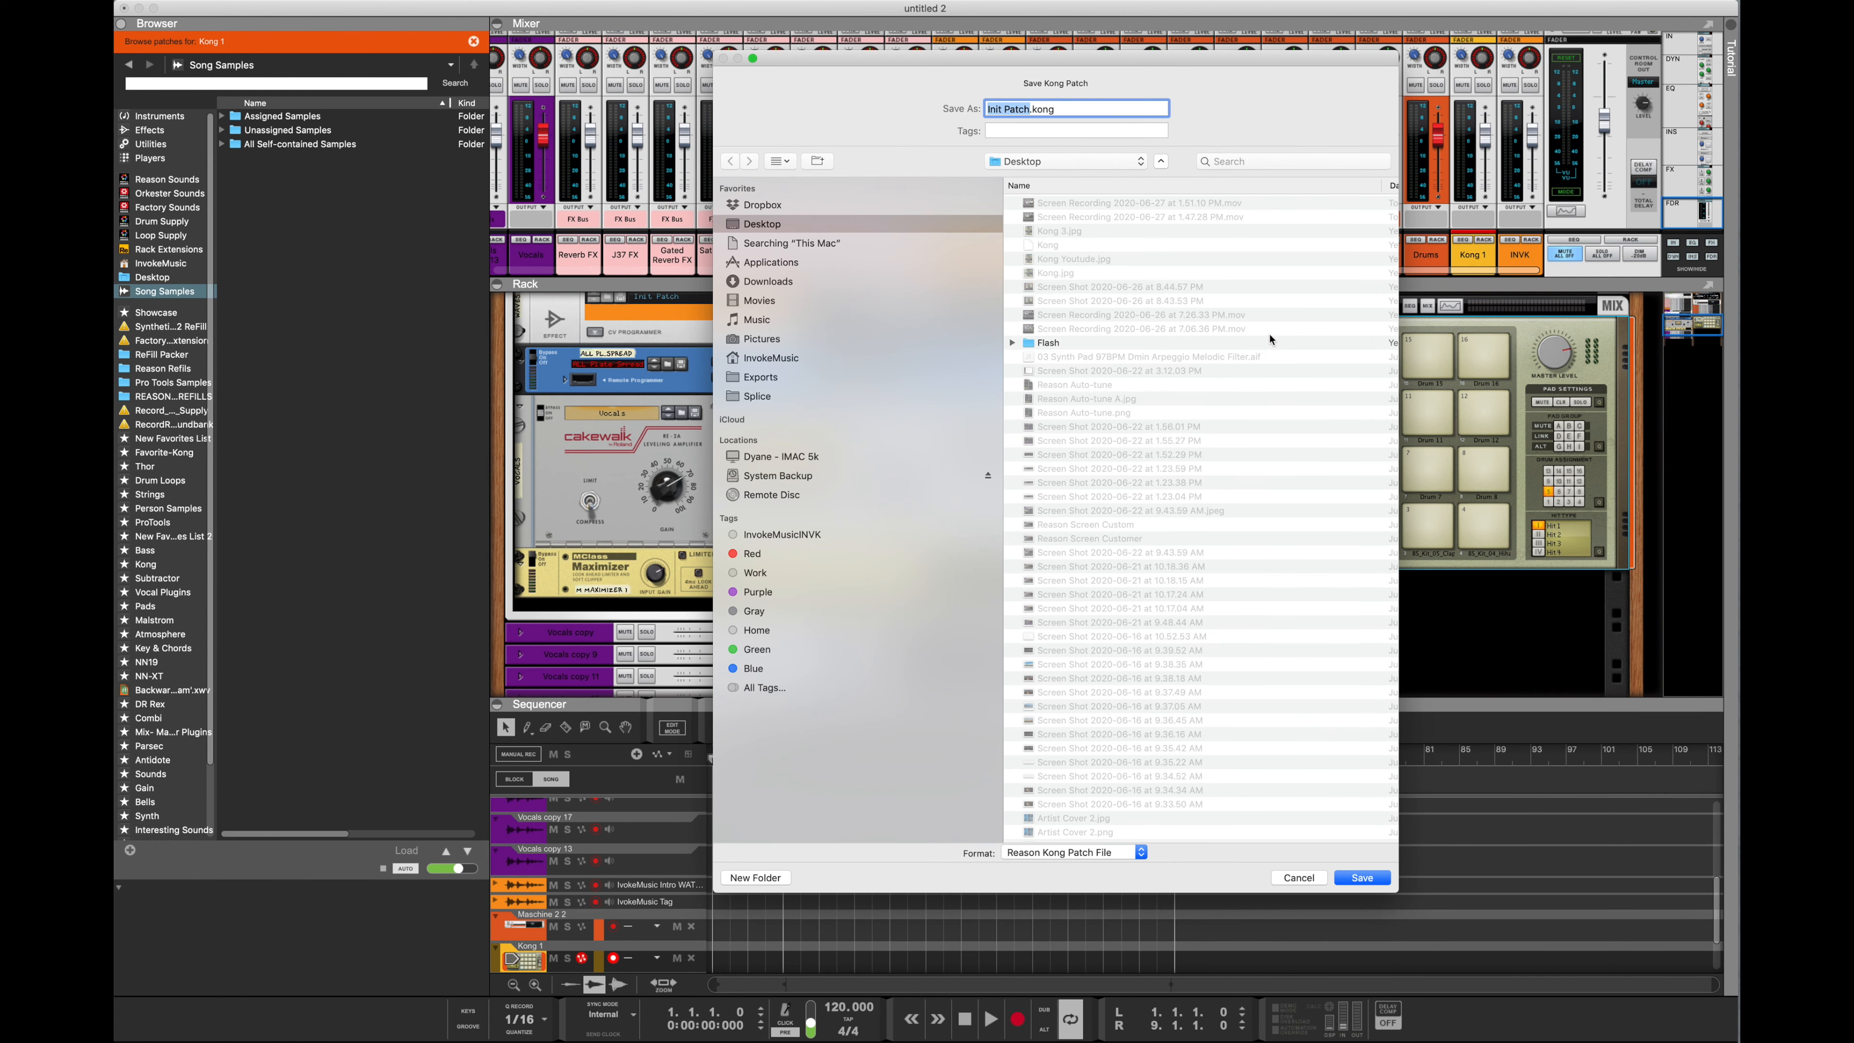
{"action": "type", "text": "INVK"}
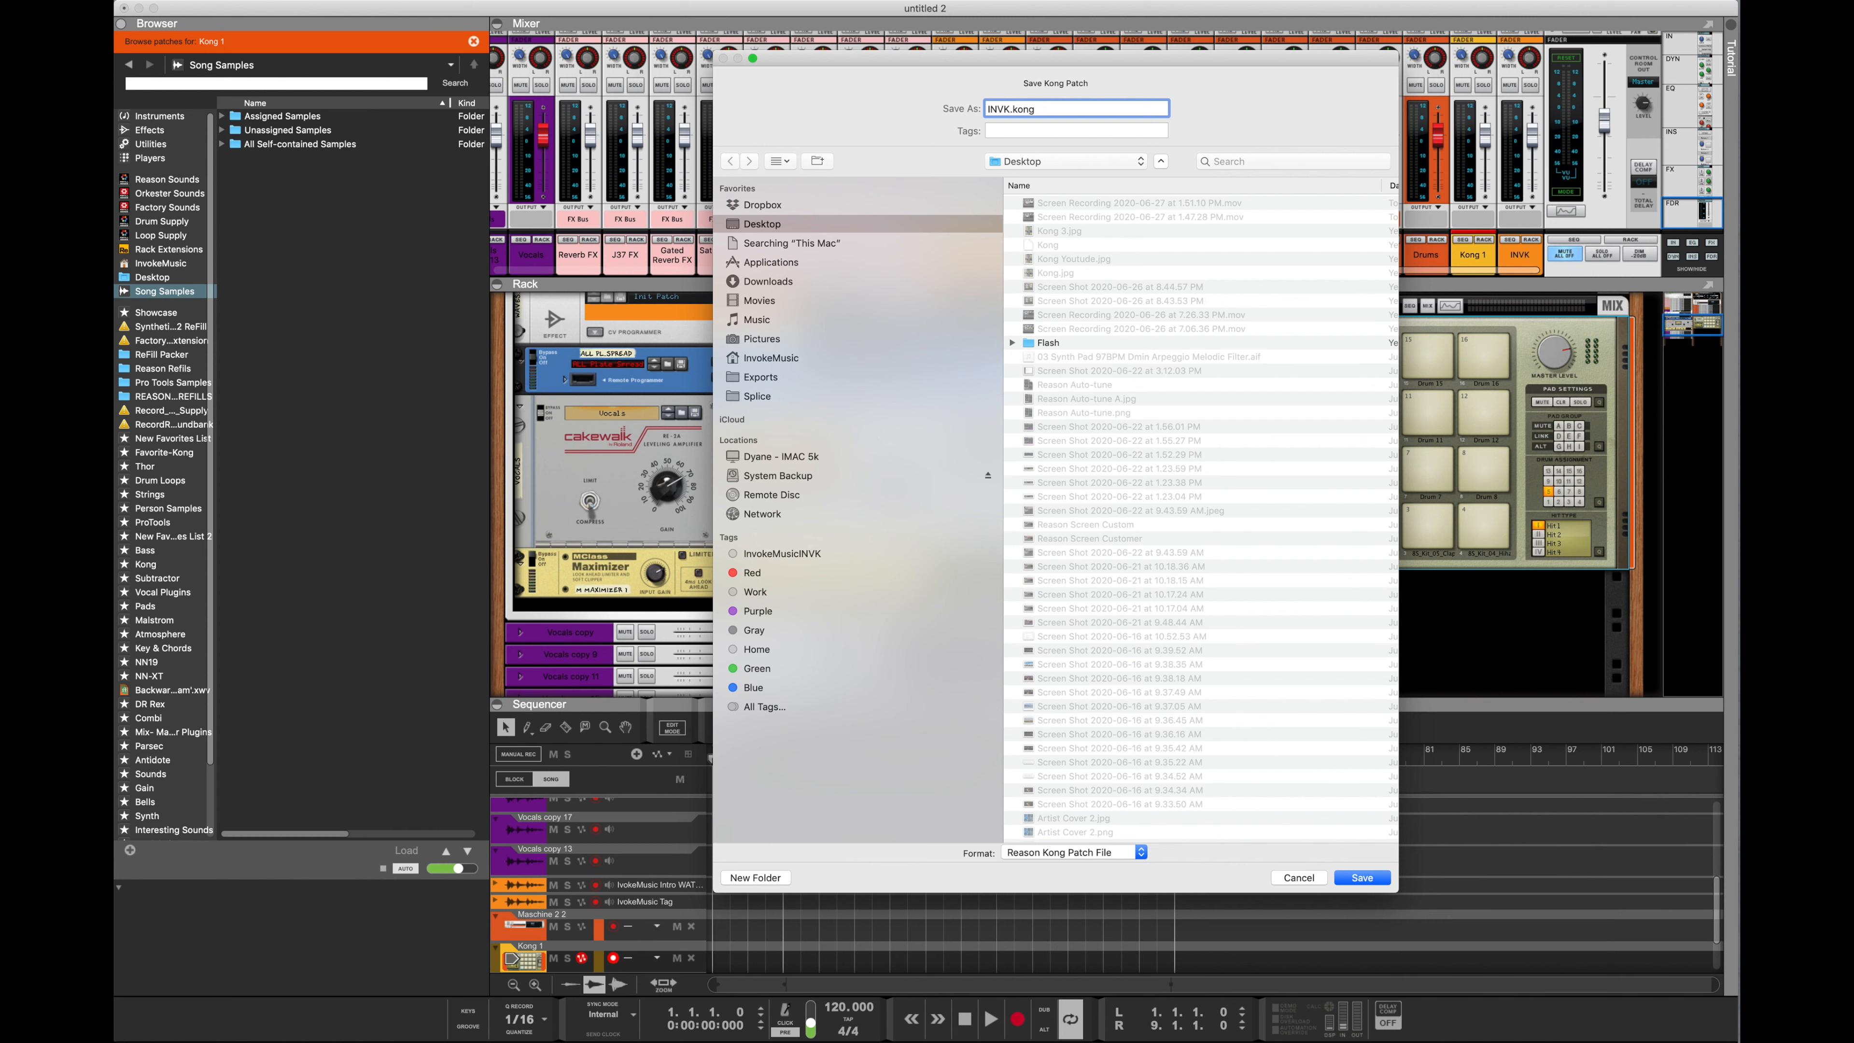
{"action": "type", "text": " Kit 1"}
{"action": "left_click", "coordinate": [1376, 879]}
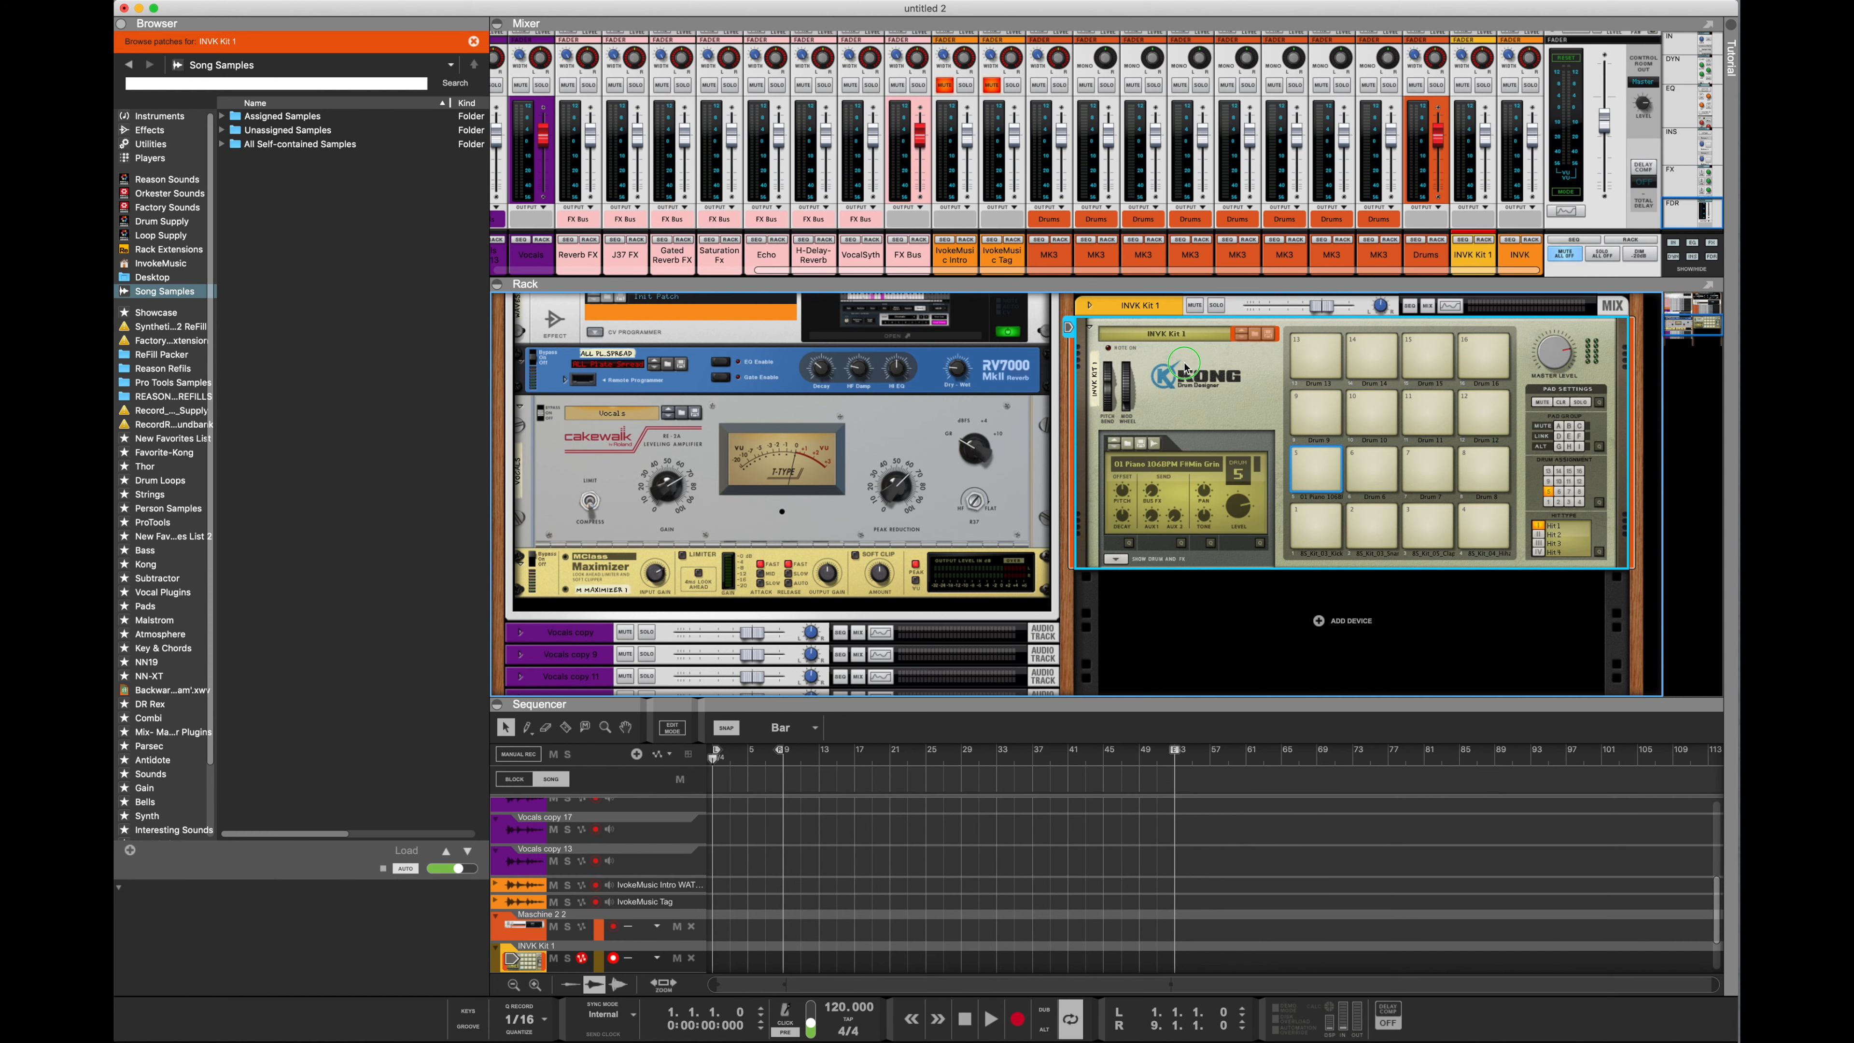
Reset the Kong device and reload the saved patch INVK Kit 1.kong
{"action": "right_click", "coordinate": [1185, 368]}
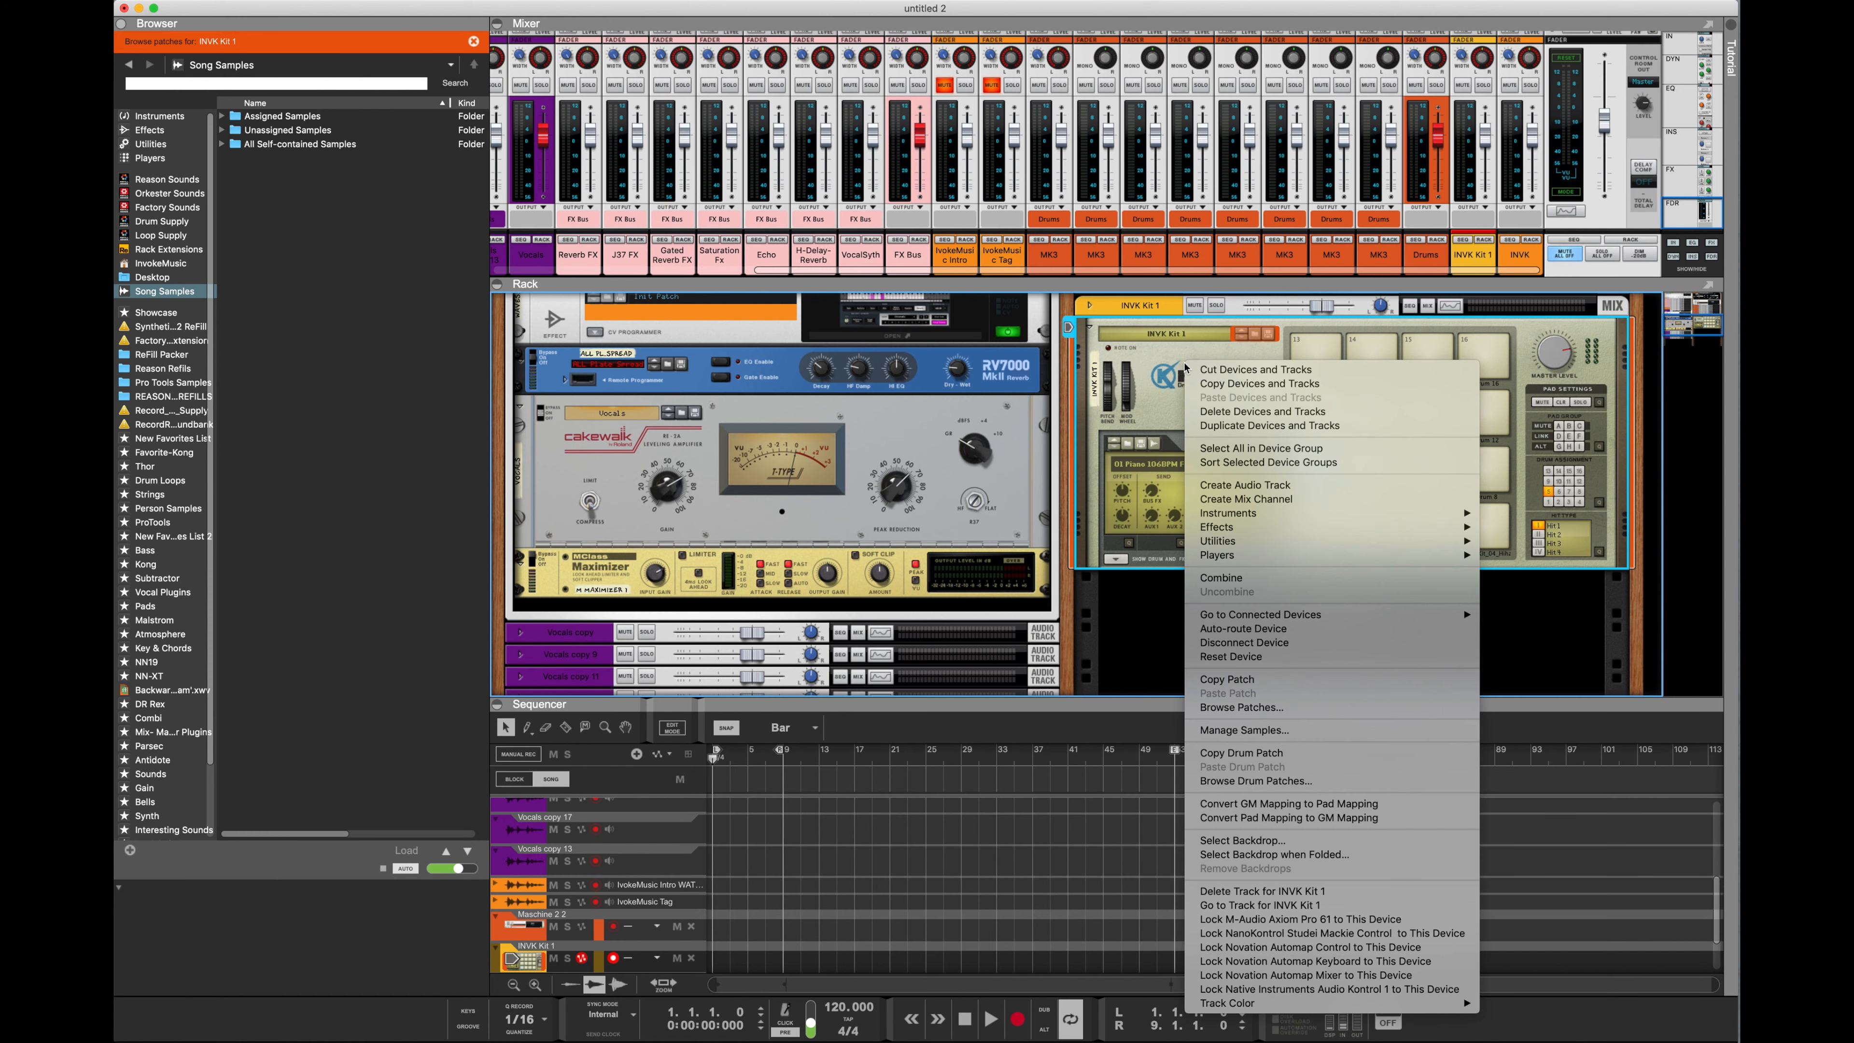
{"action": "left_click", "coordinate": [1259, 657]}
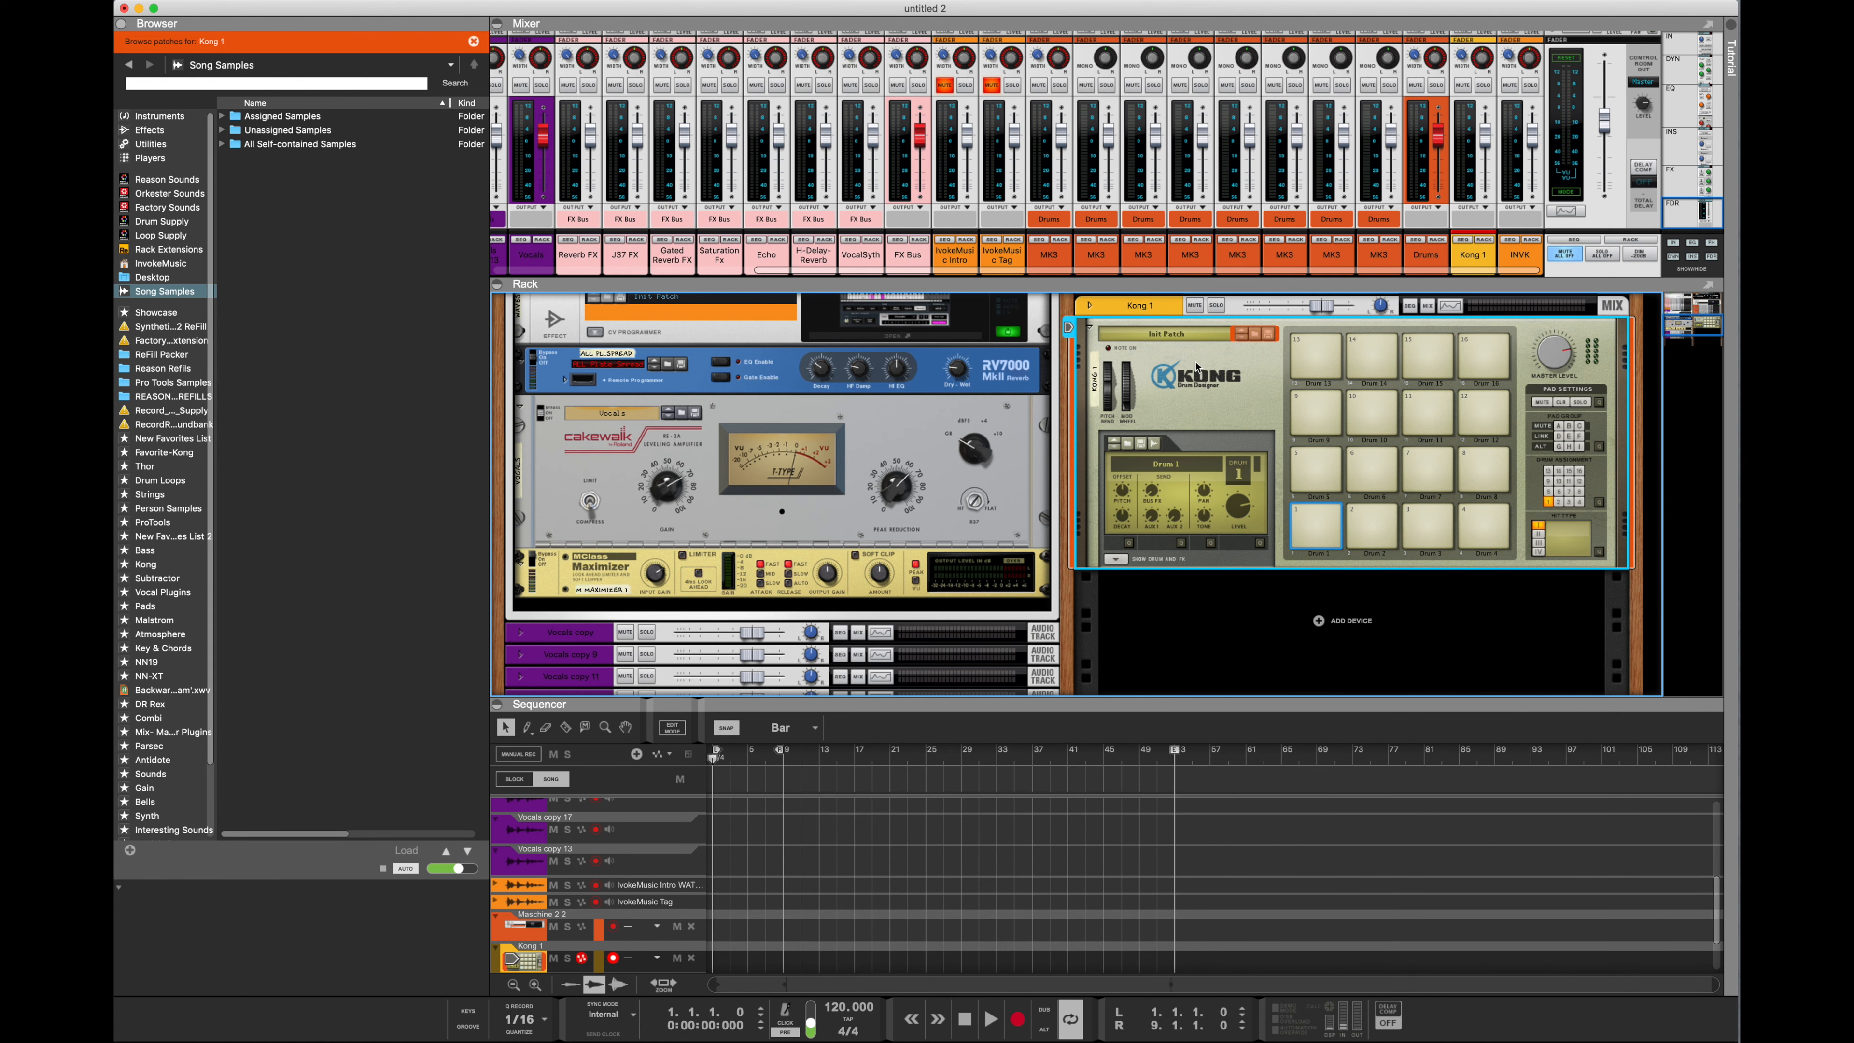
{"action": "left_click", "coordinate": [1187, 335]}
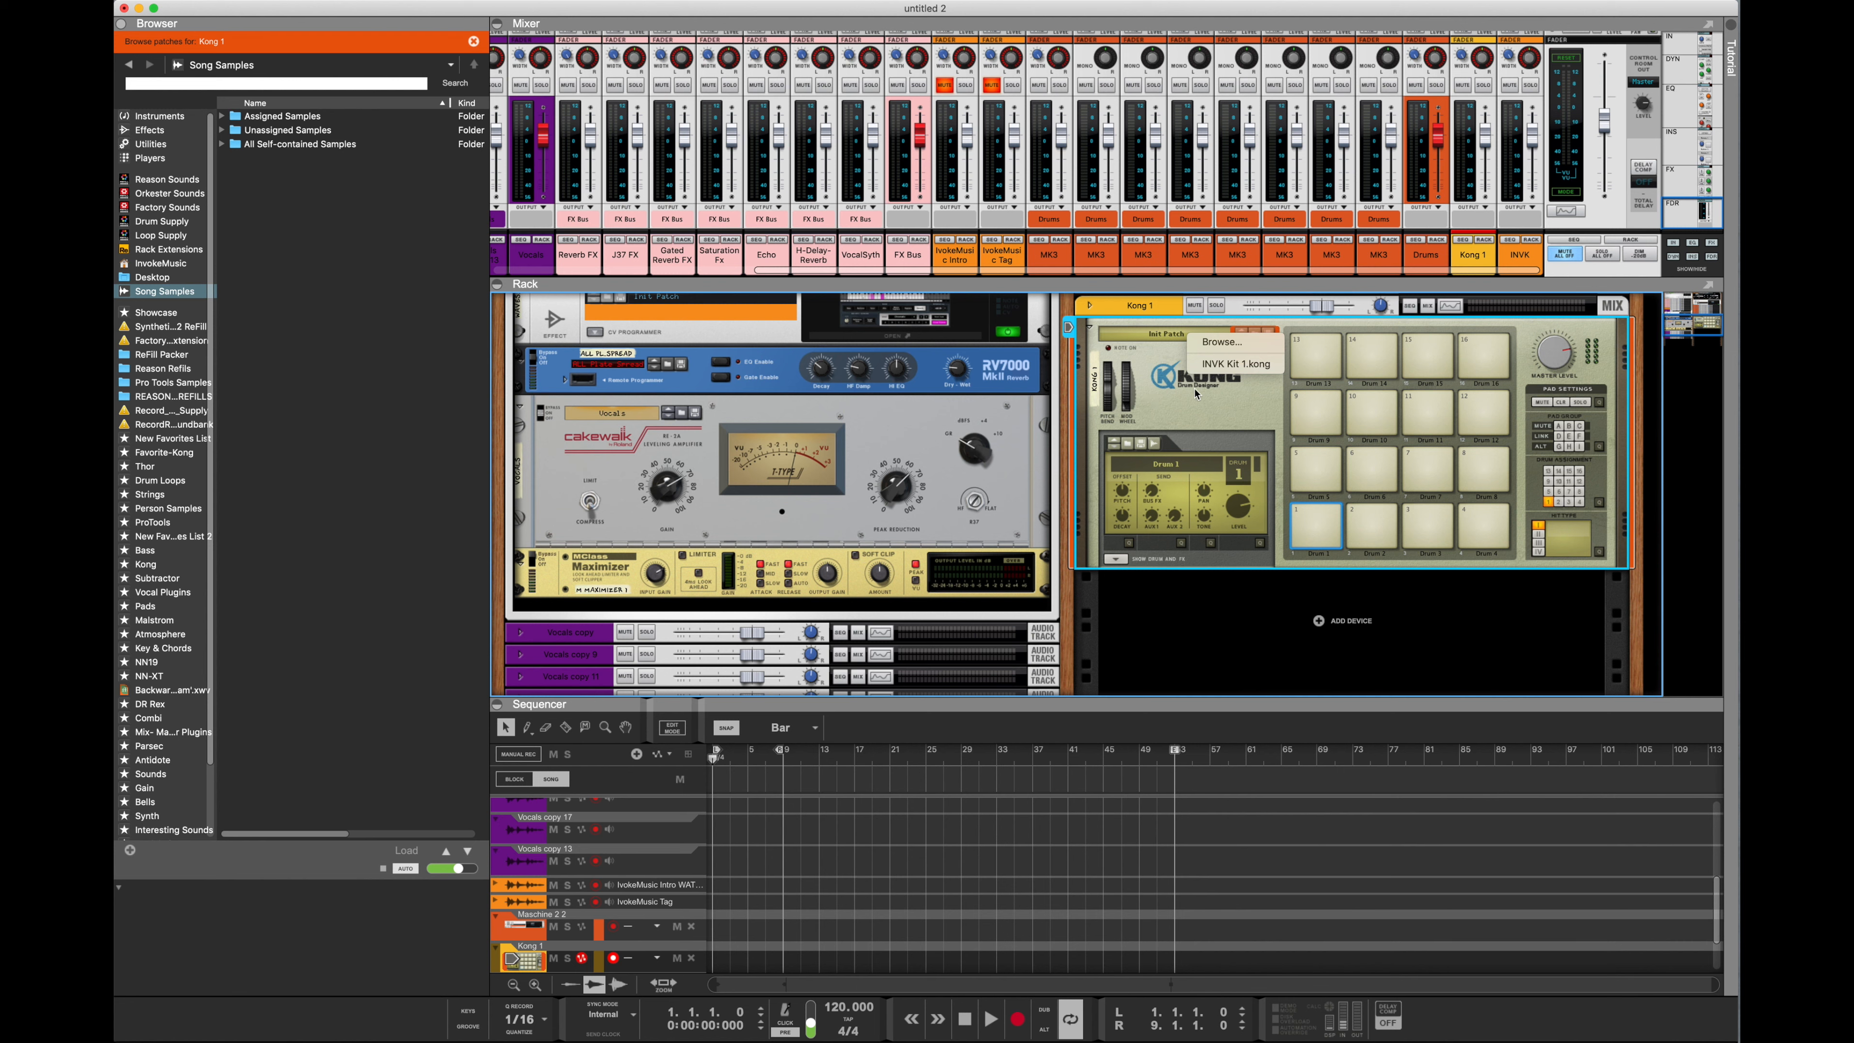
{"action": "left_click", "coordinate": [1221, 364]}
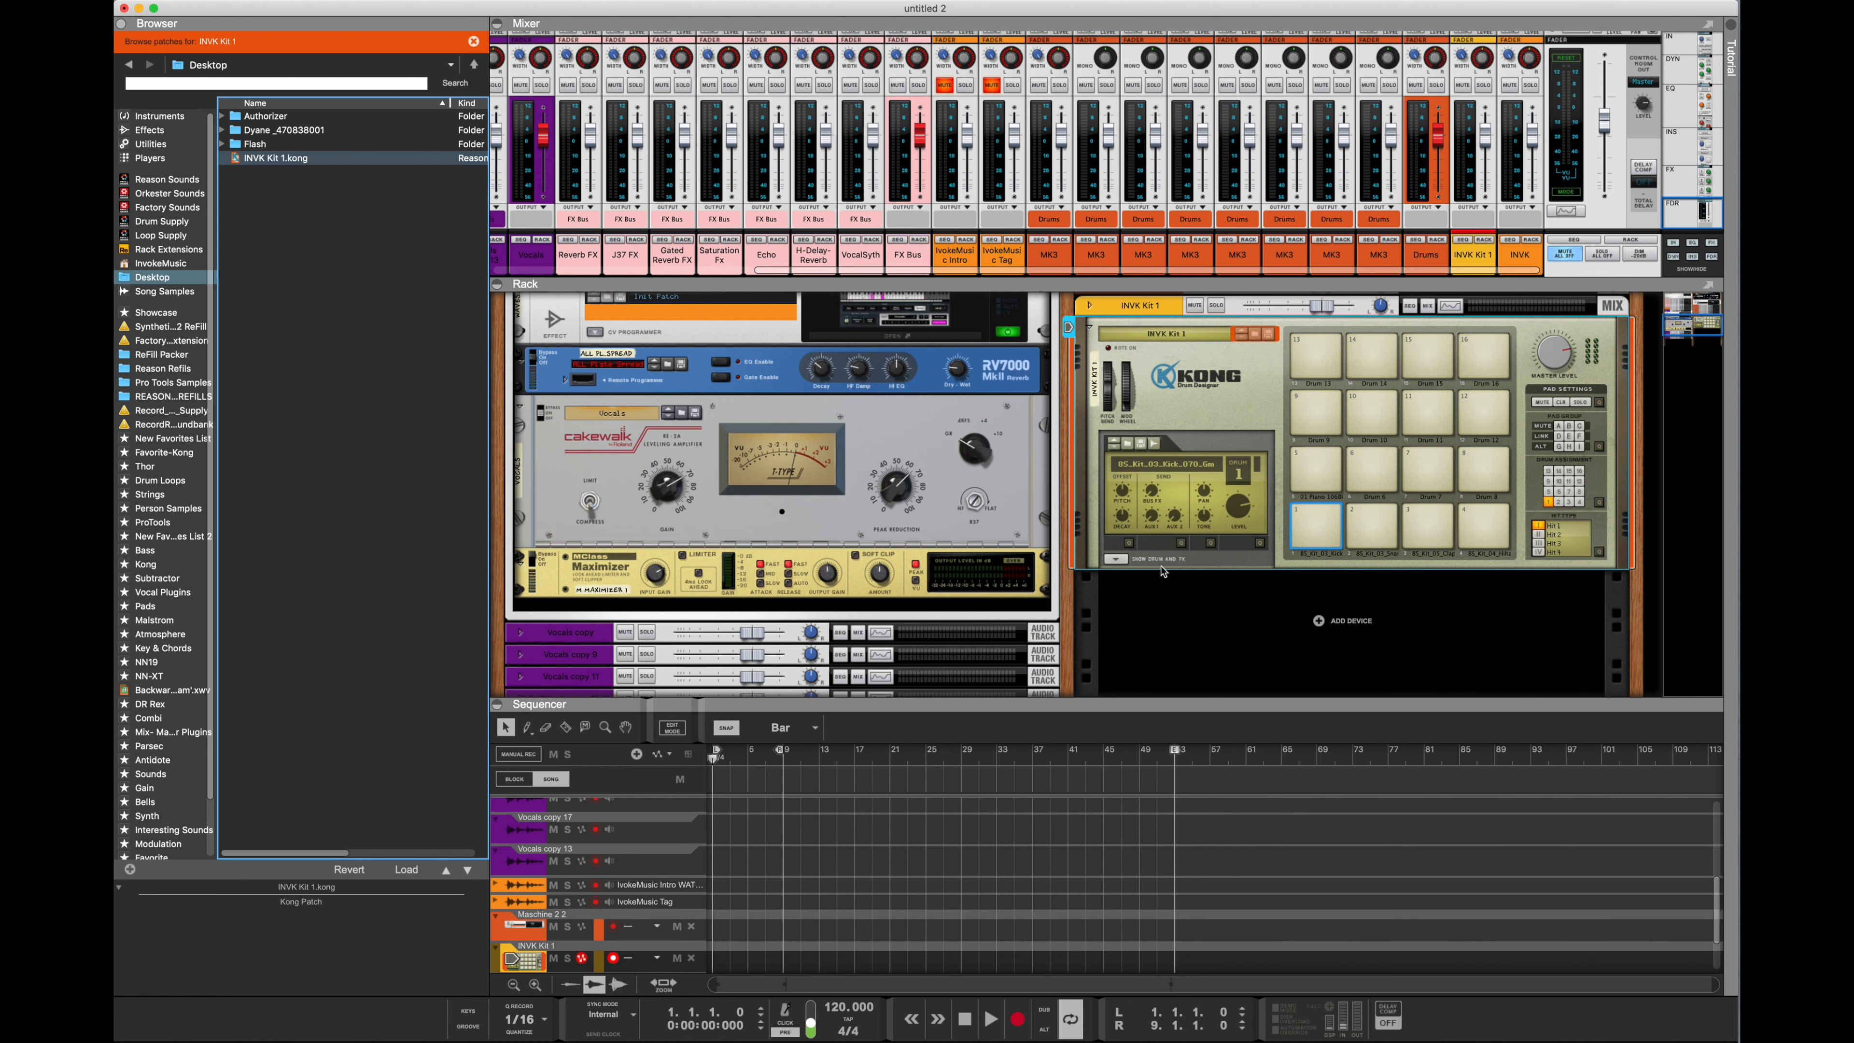
Show Kong's drum and FX section, shorten pad 1's kick sample to end at about 0.22 s, and save the edit
{"action": "left_click", "coordinate": [1119, 562]}
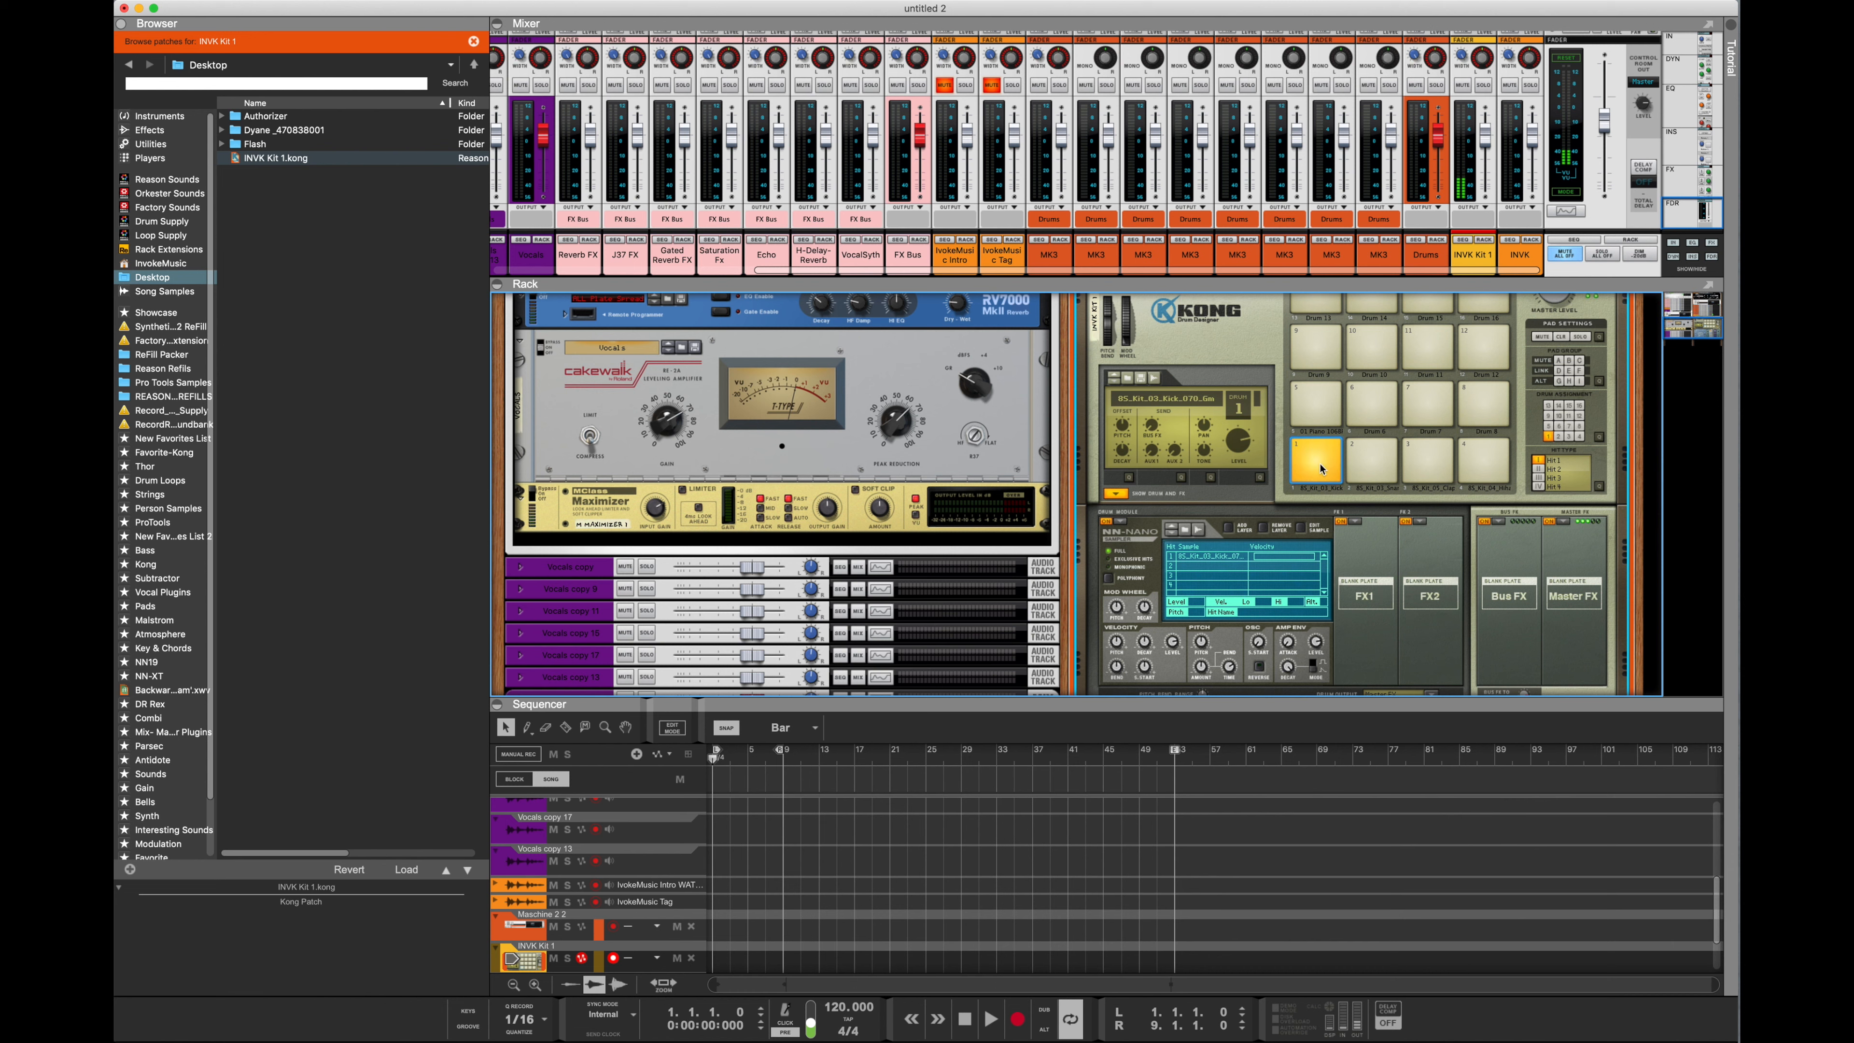
{"action": "left_click", "coordinate": [1206, 560]}
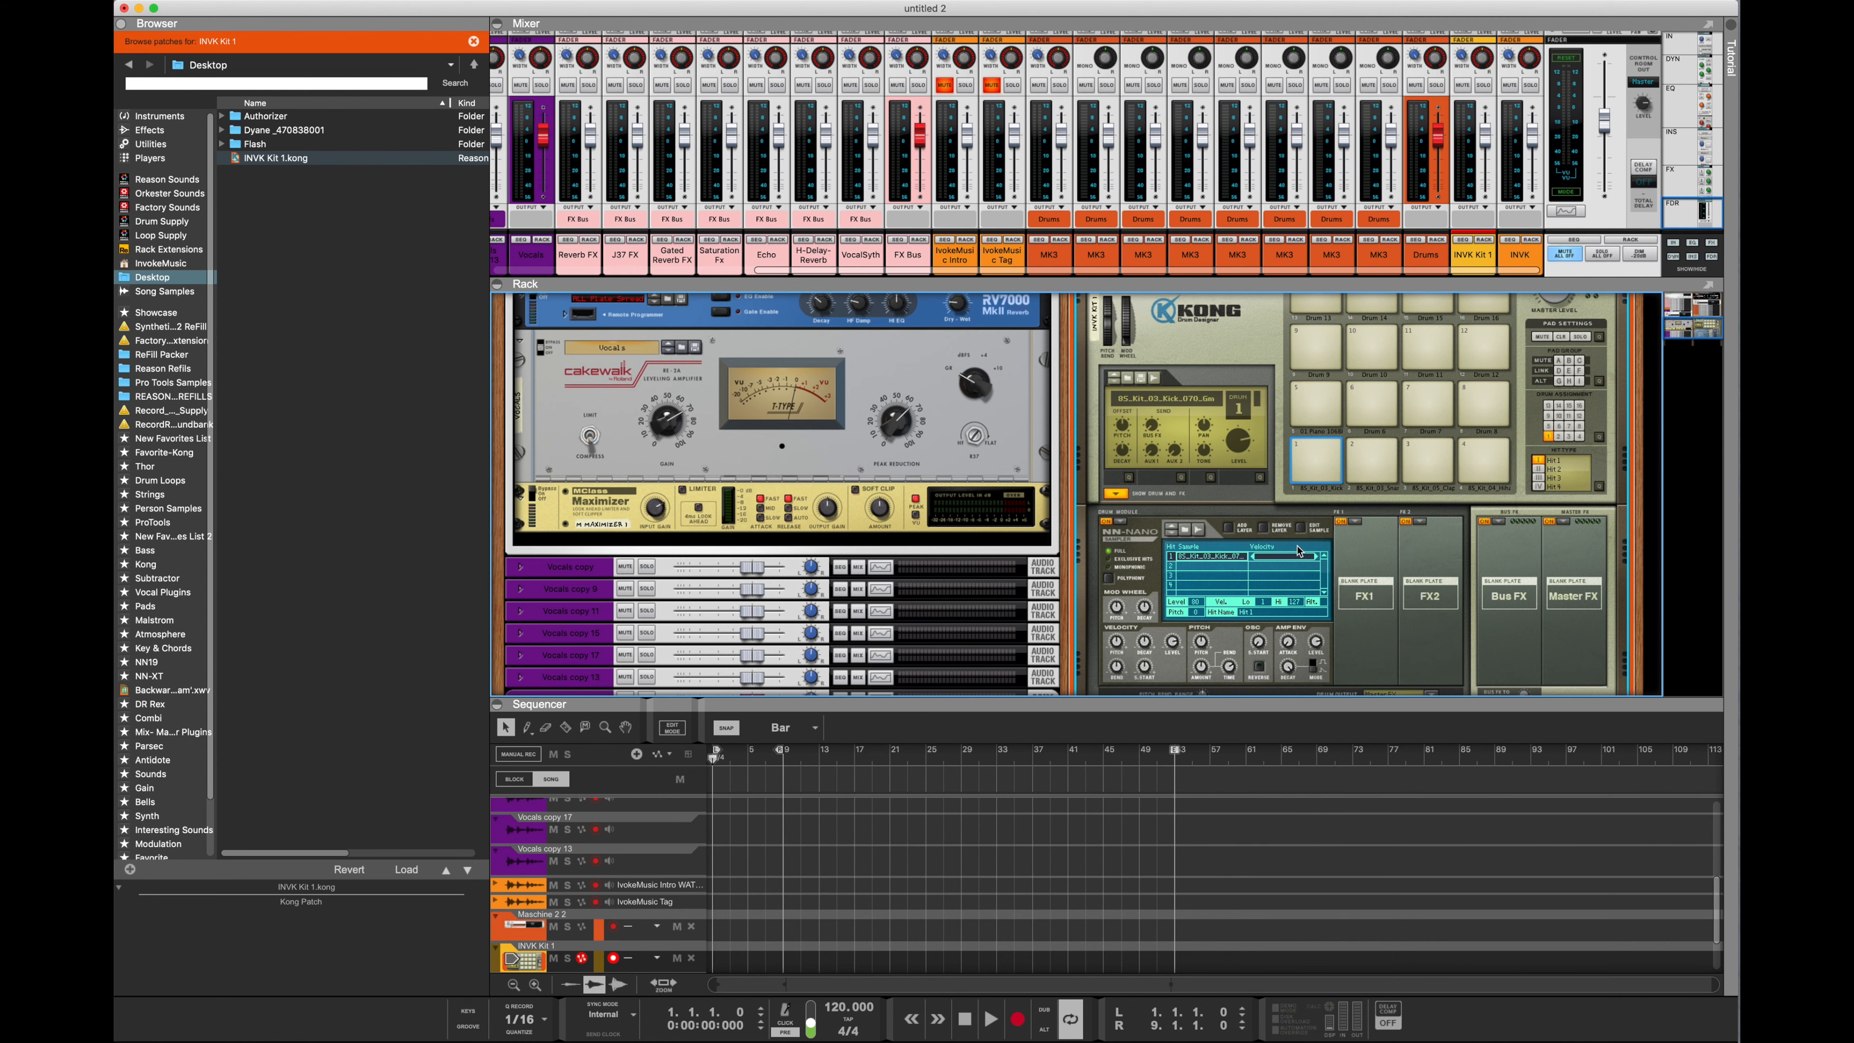
{"action": "left_click", "coordinate": [1304, 530]}
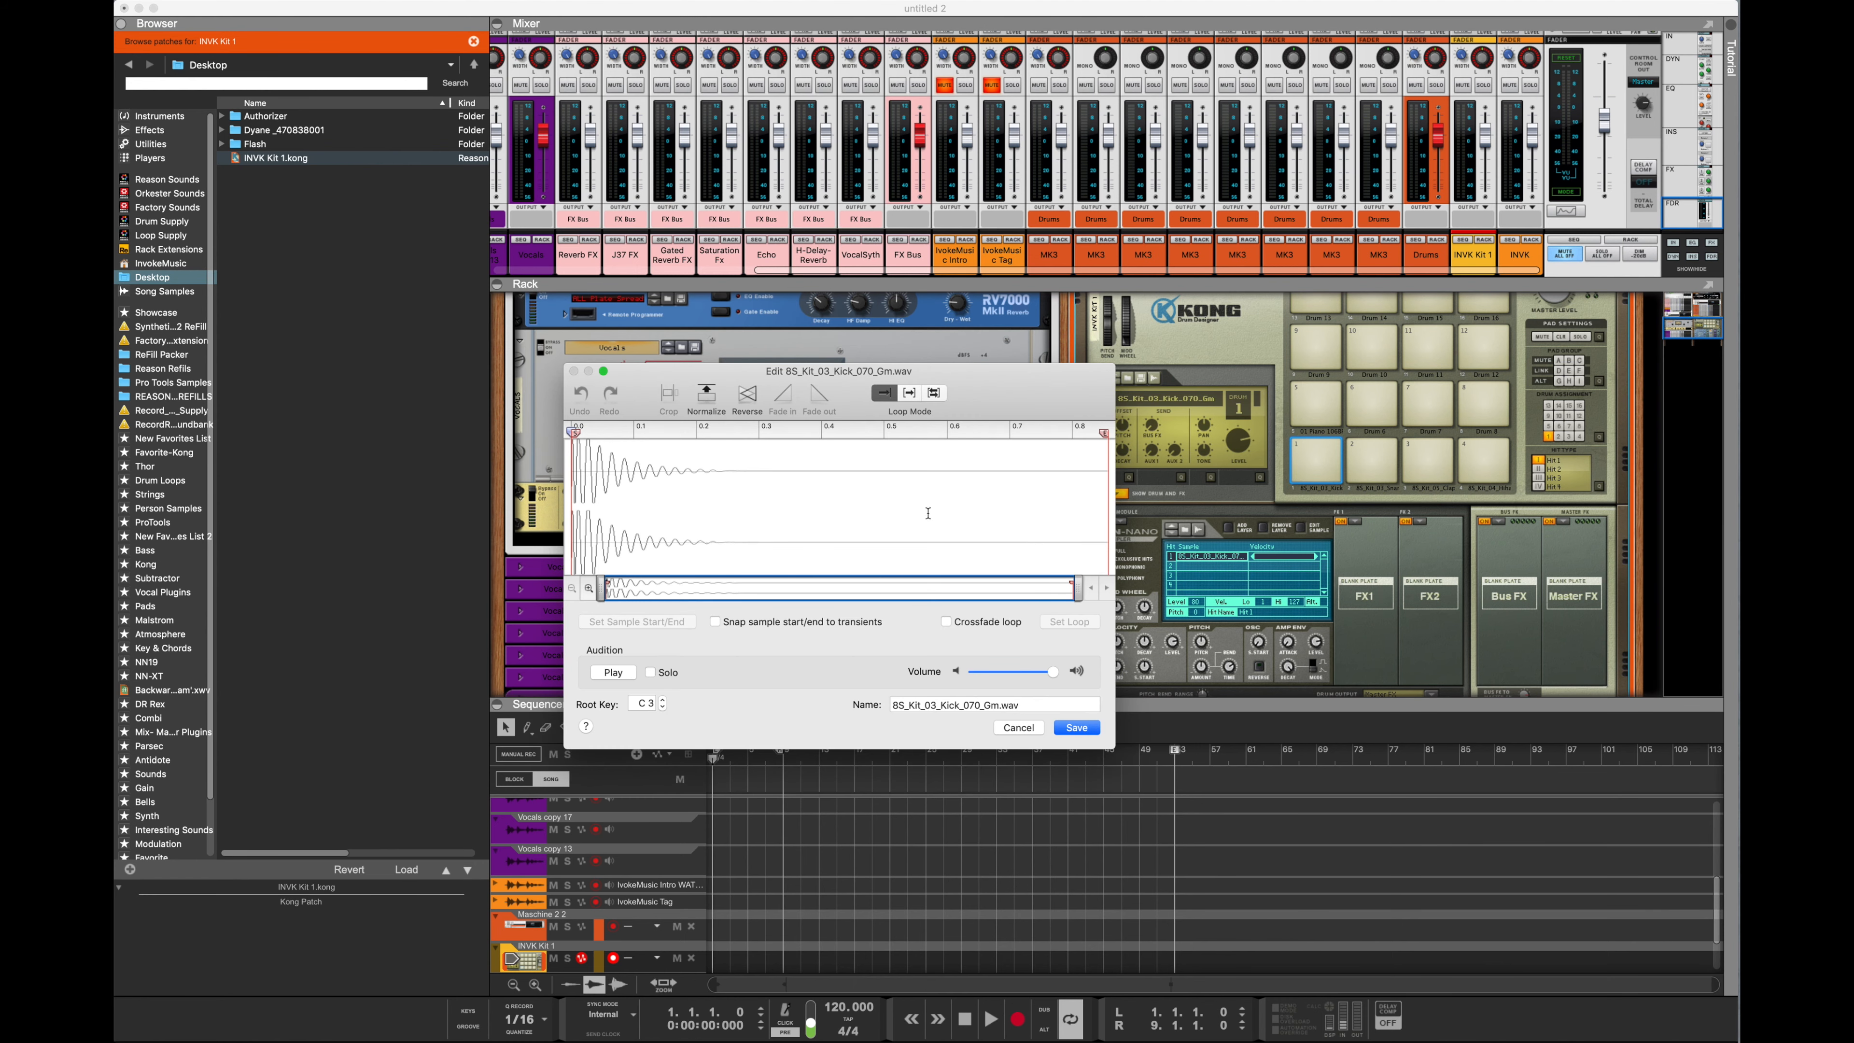
{"action": "left_click_drag", "start_coordinate": [1104, 433], "coordinate": [713, 500]}
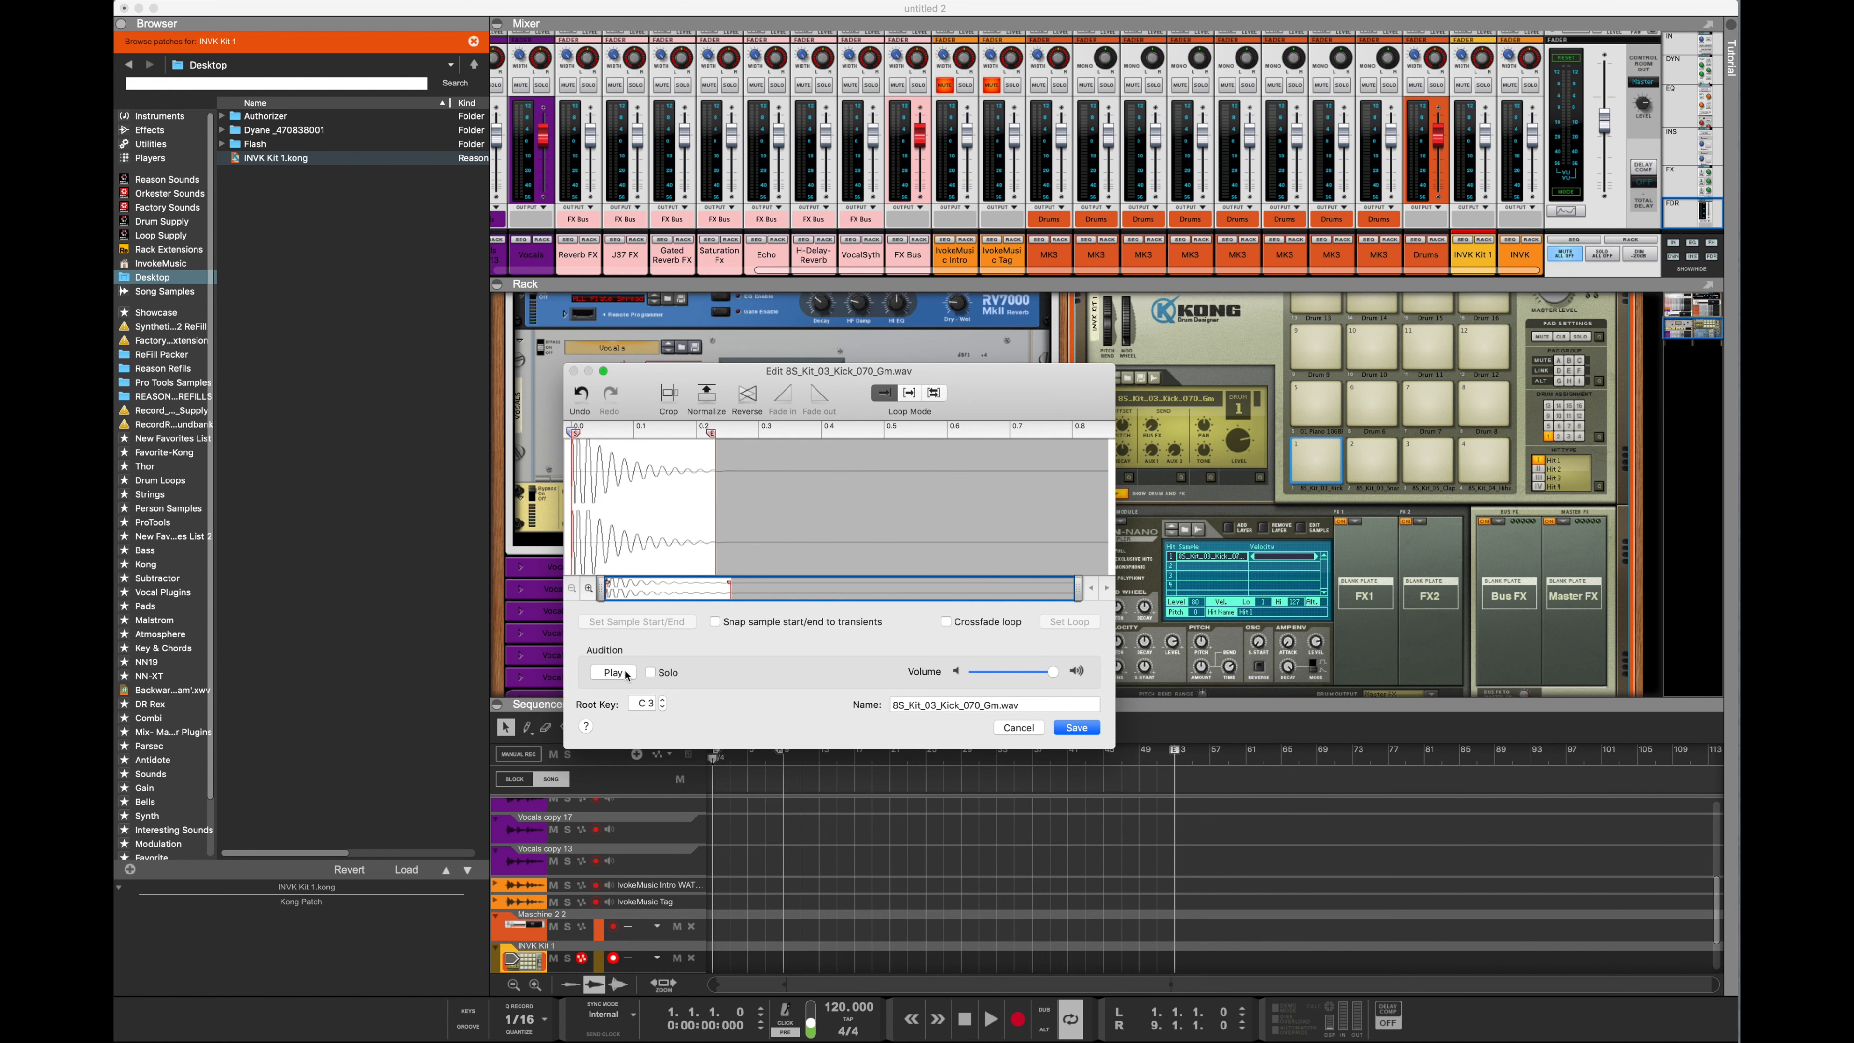
{"action": "left_click", "coordinate": [1073, 727]}
Open pad 5's piano sample for editing and crop it to the first hit, about 2.3 s long
{"action": "left_click", "coordinate": [1312, 413]}
{"action": "left_click", "coordinate": [1312, 413]}
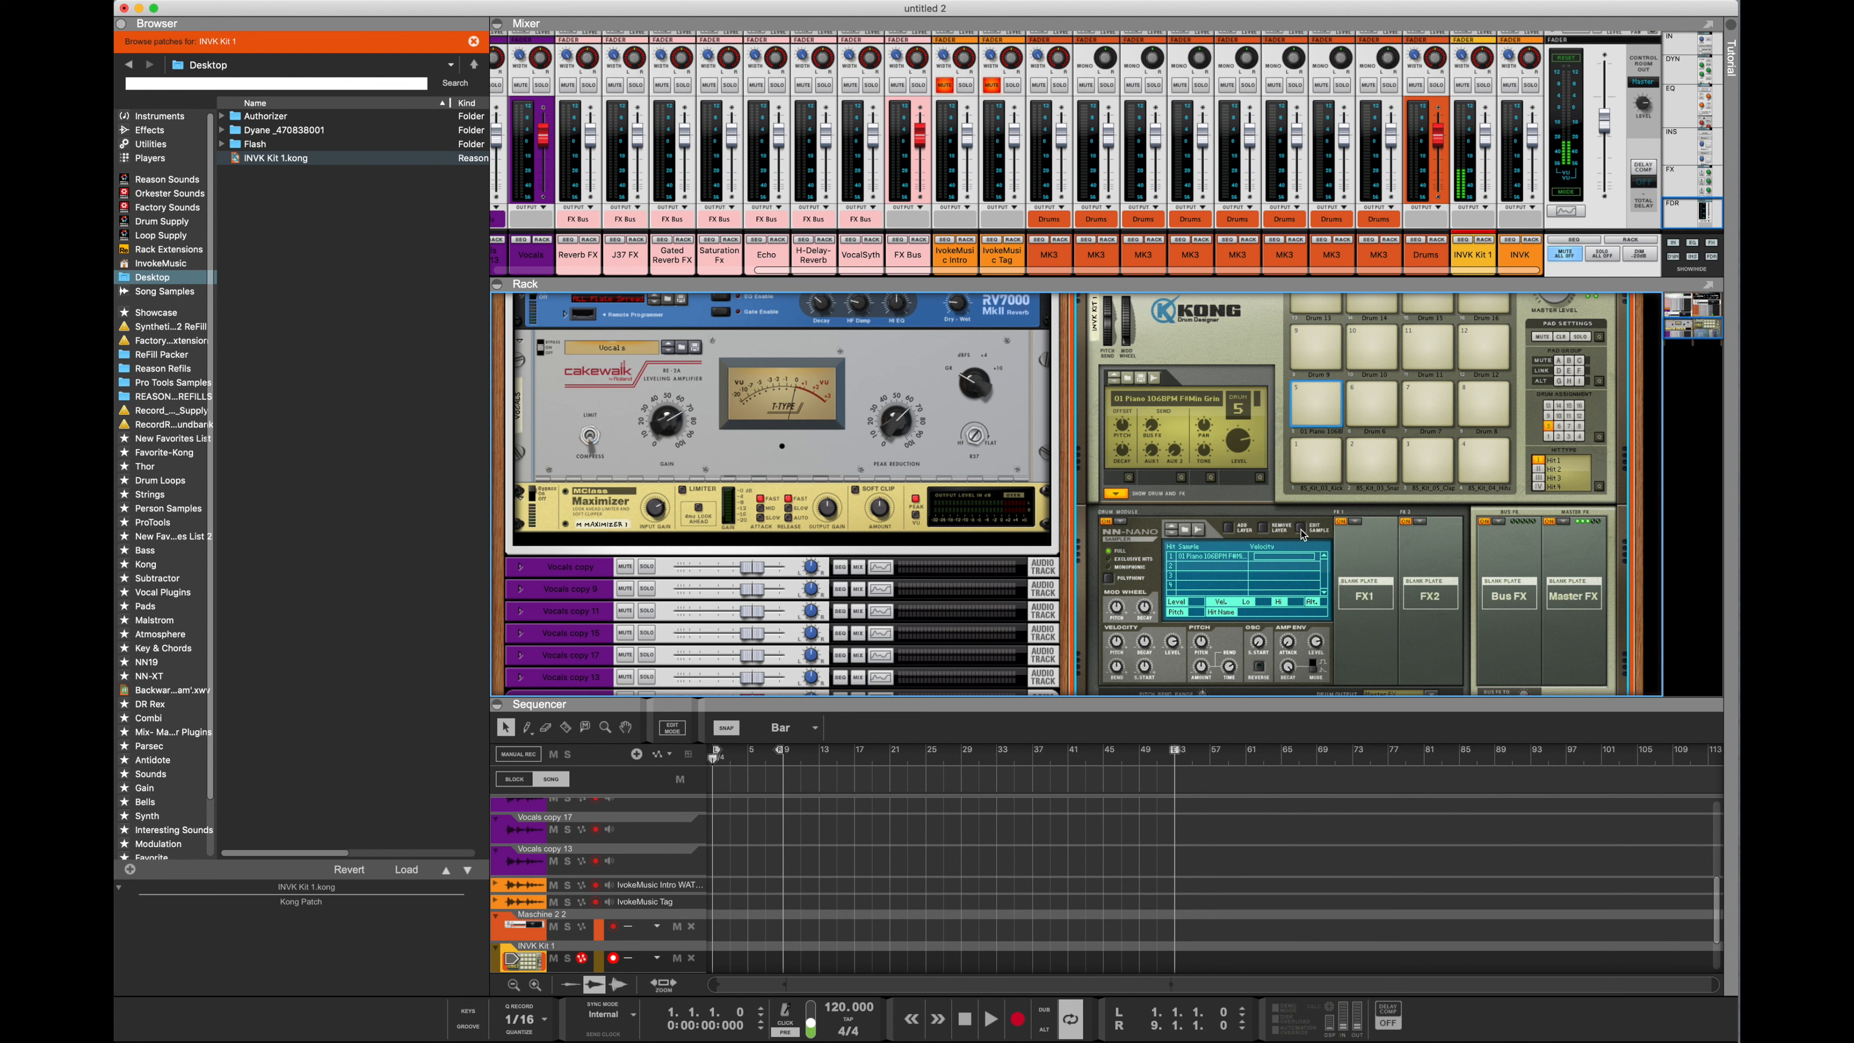
{"action": "left_click", "coordinate": [1197, 560]}
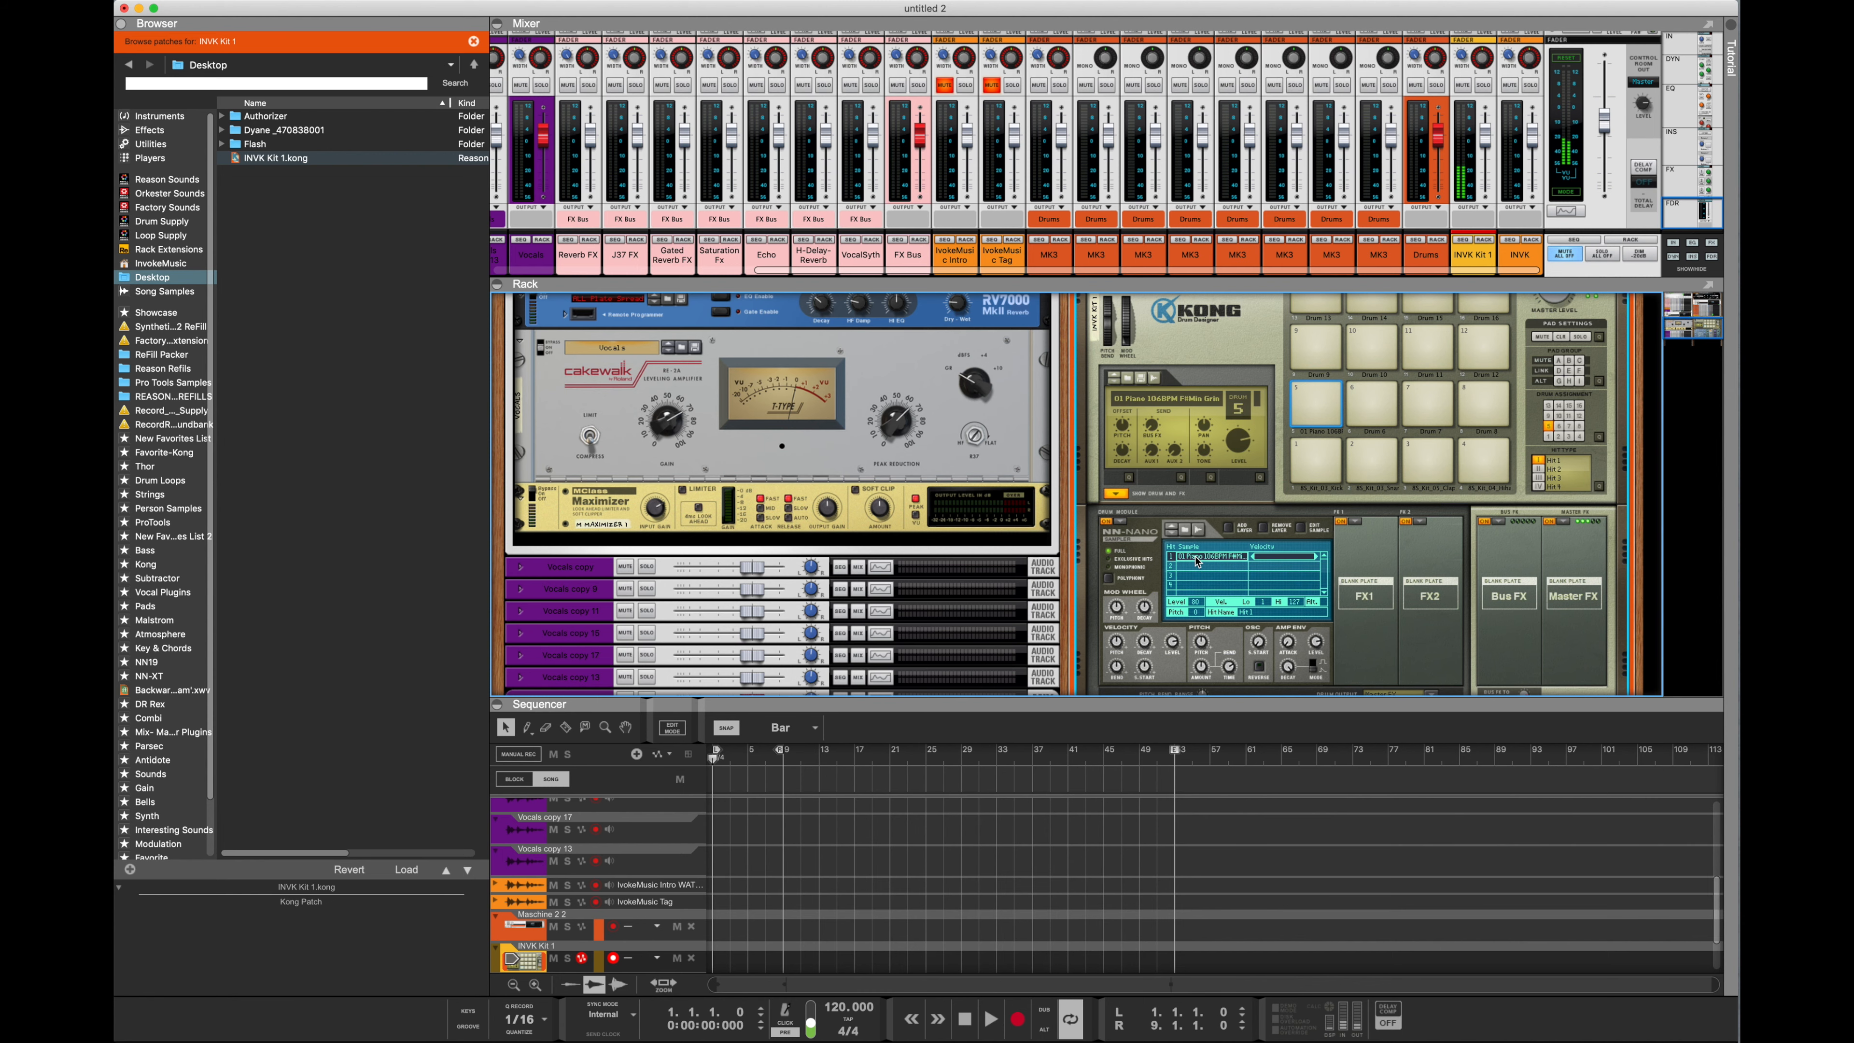
{"action": "left_click", "coordinate": [1303, 534]}
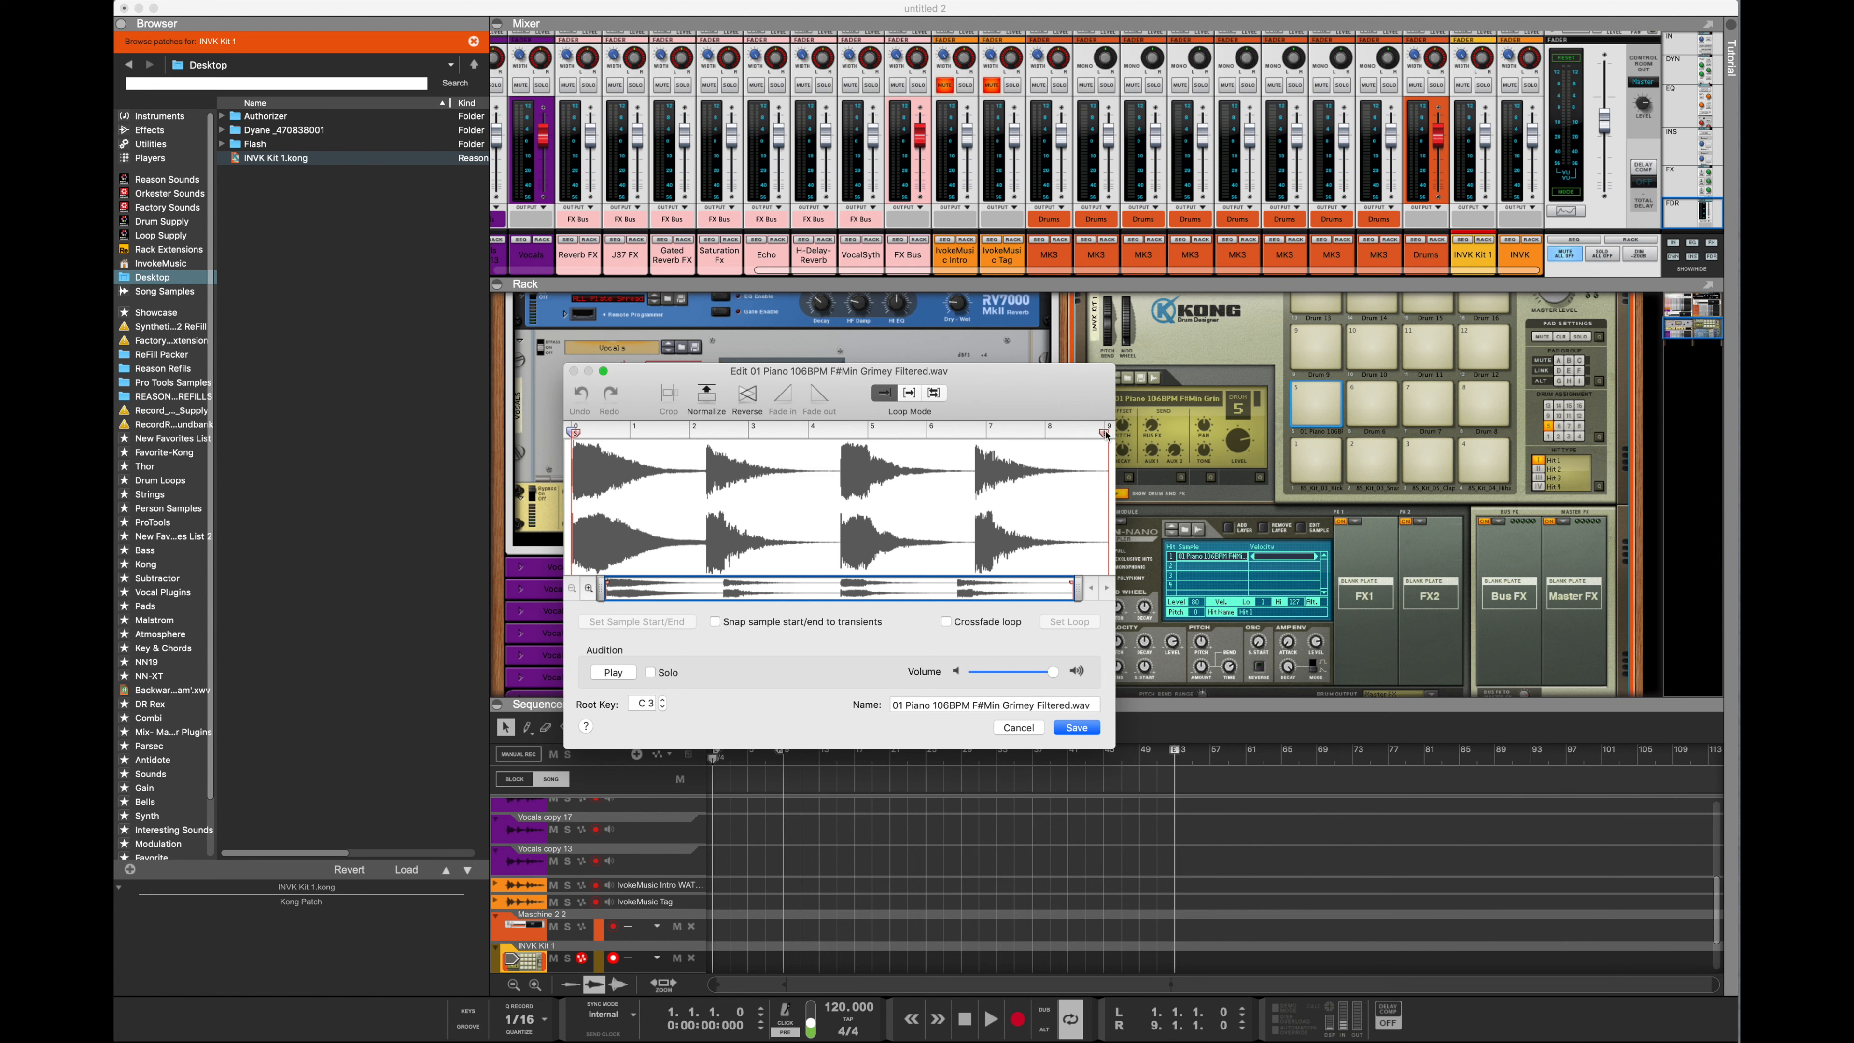
{"action": "left_click_drag", "start_coordinate": [1105, 433], "coordinate": [702, 475]}
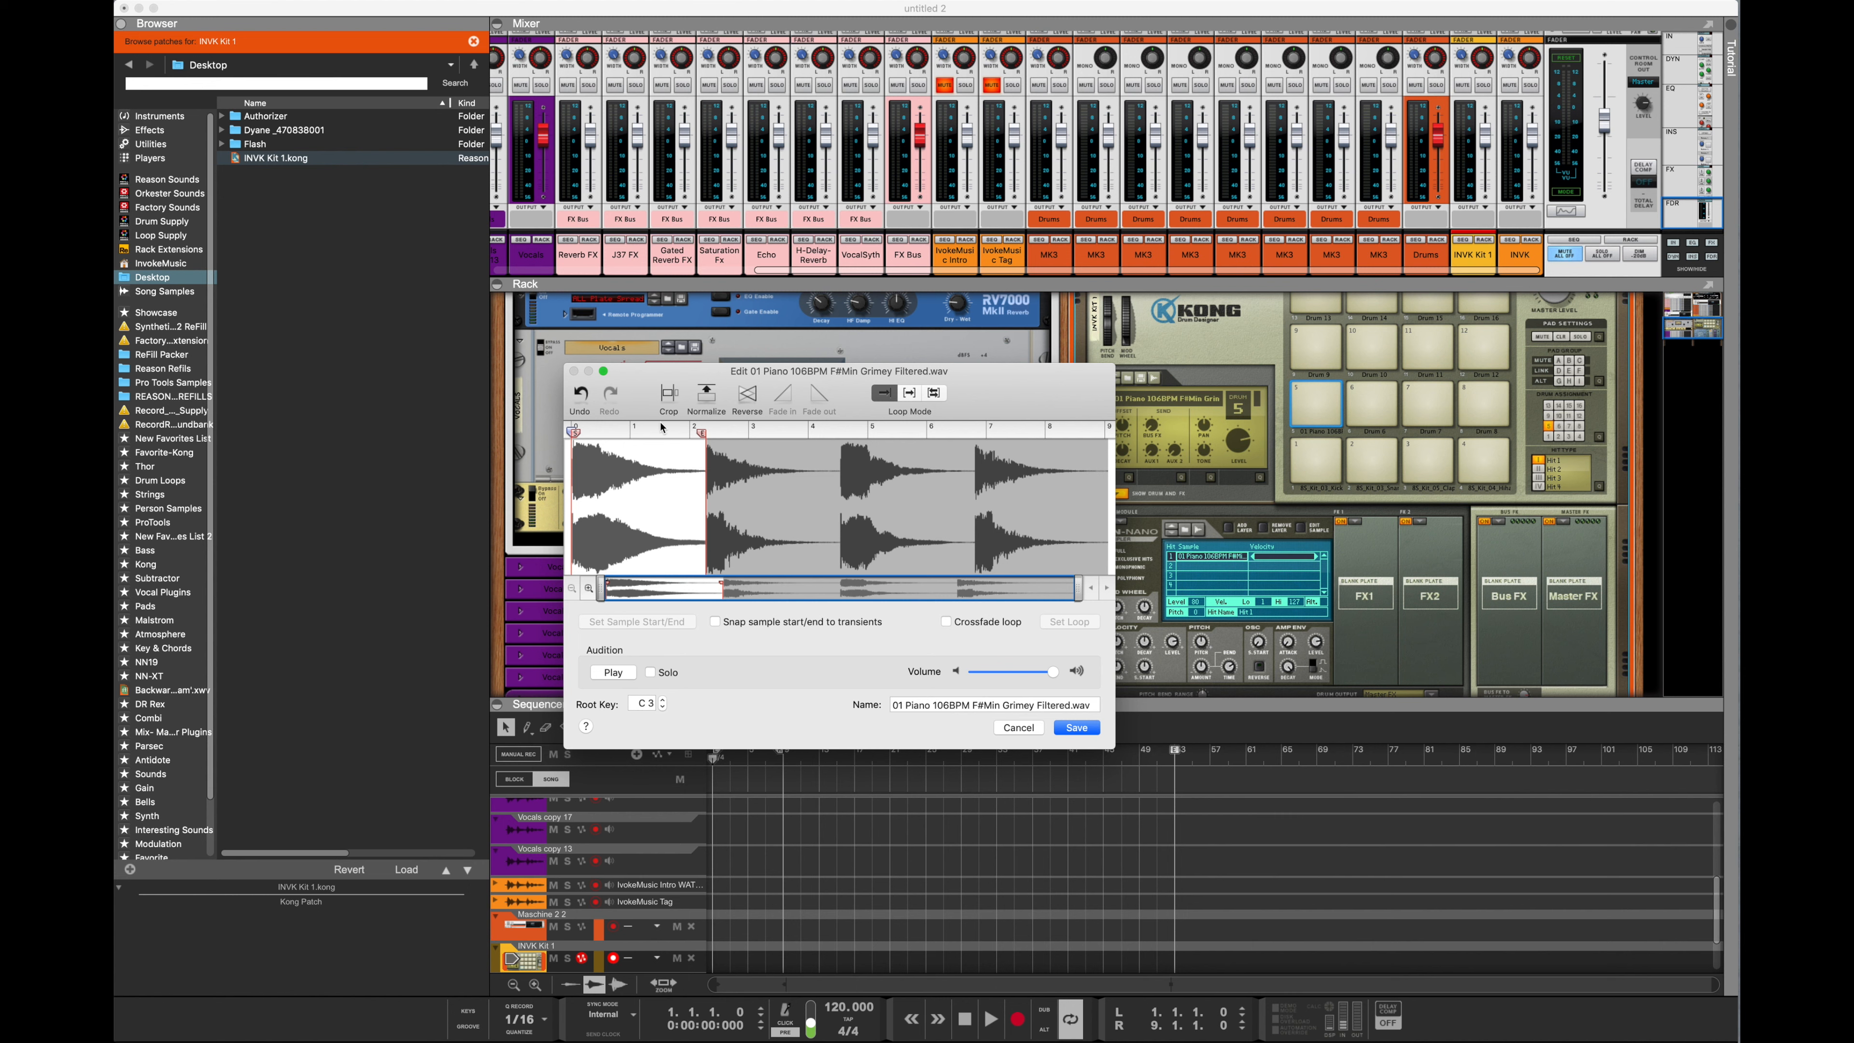
{"action": "left_click", "coordinate": [669, 395]}
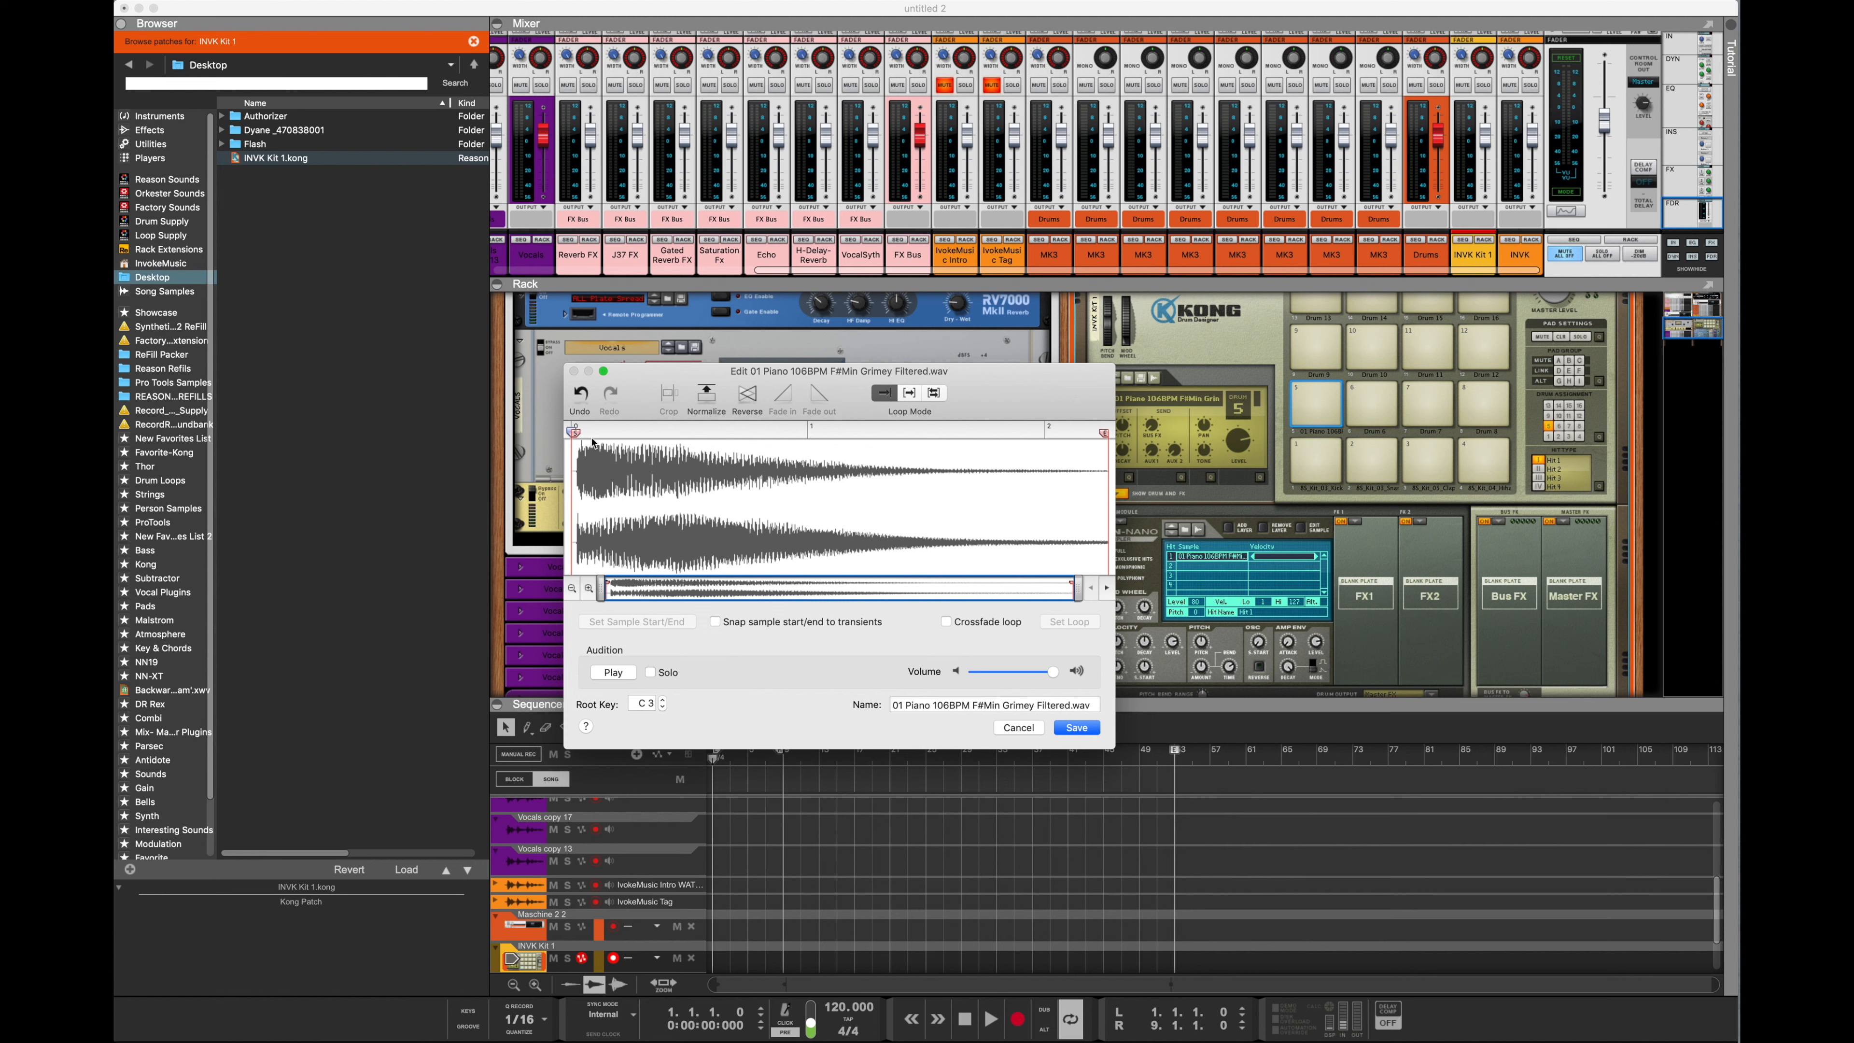
Crop the short silence from the start of the piano sample and save the edit
{"action": "left_click_drag", "start_coordinate": [576, 433], "coordinate": [582, 433]}
{"action": "left_click", "coordinate": [666, 395]}
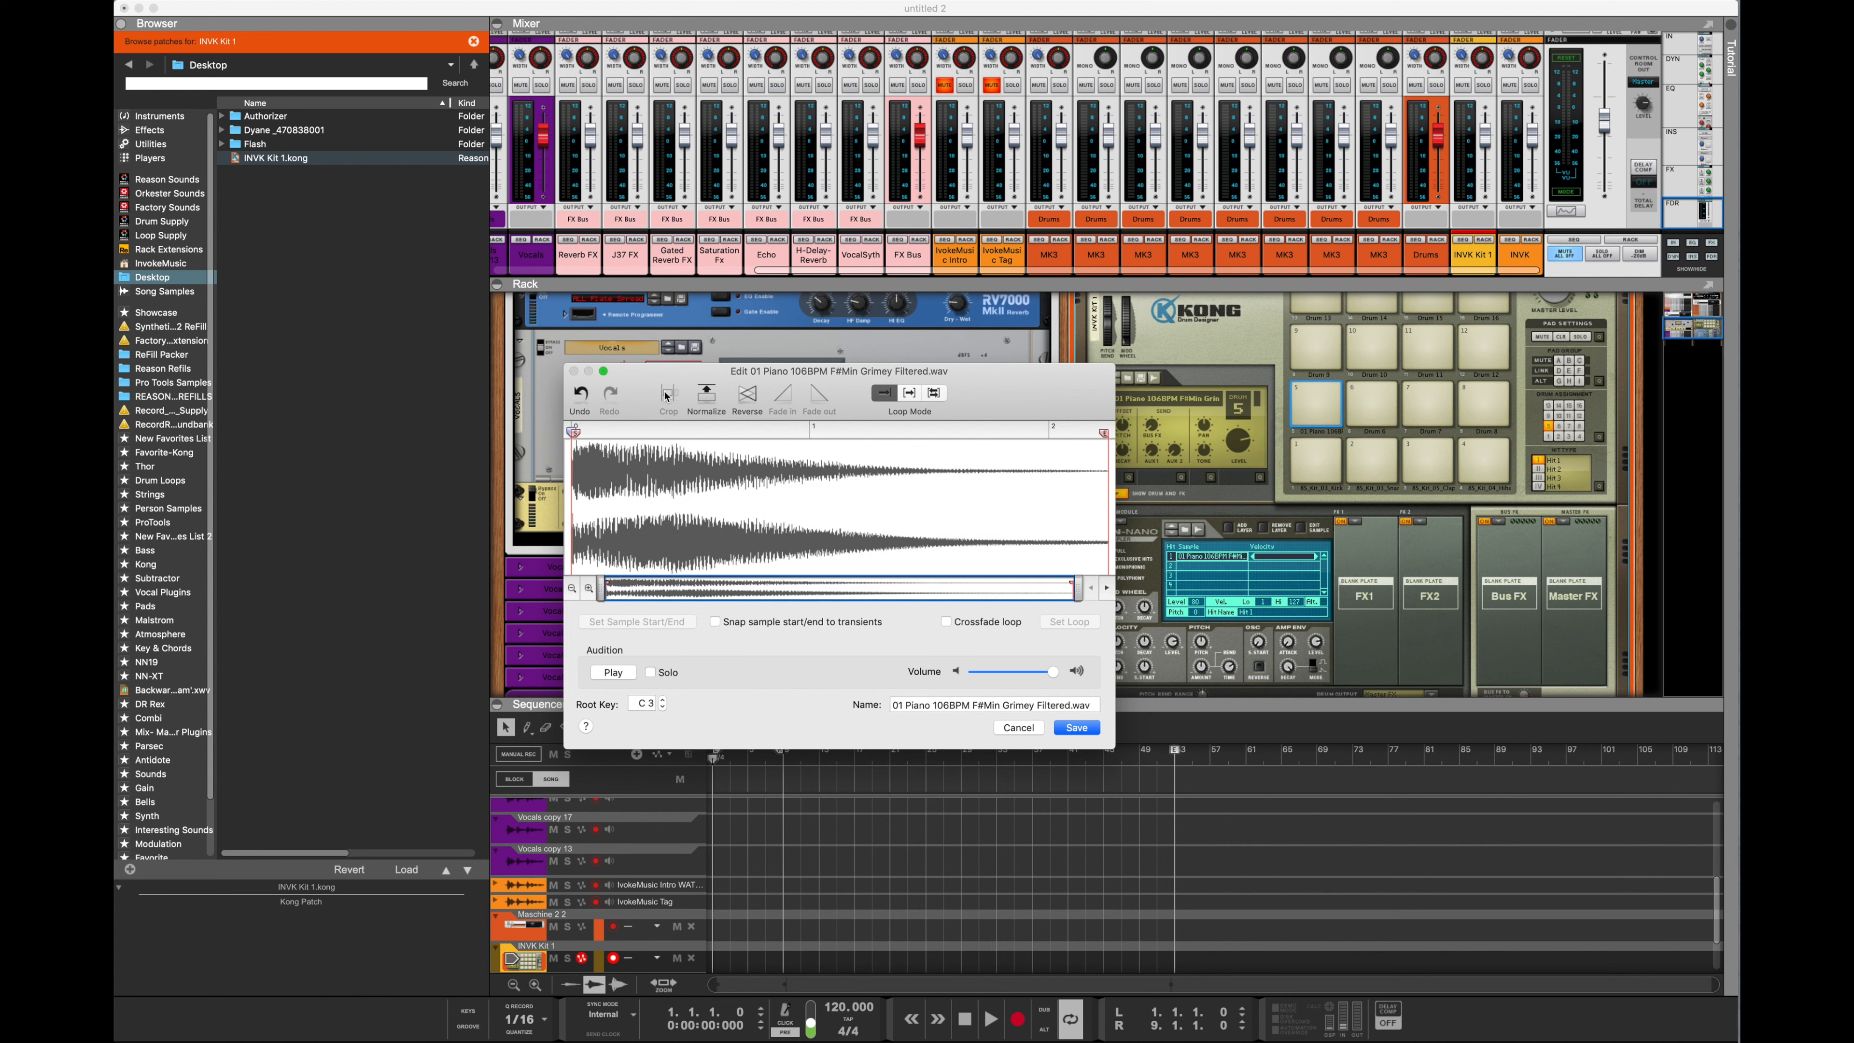
{"action": "left_click", "coordinate": [1076, 728]}
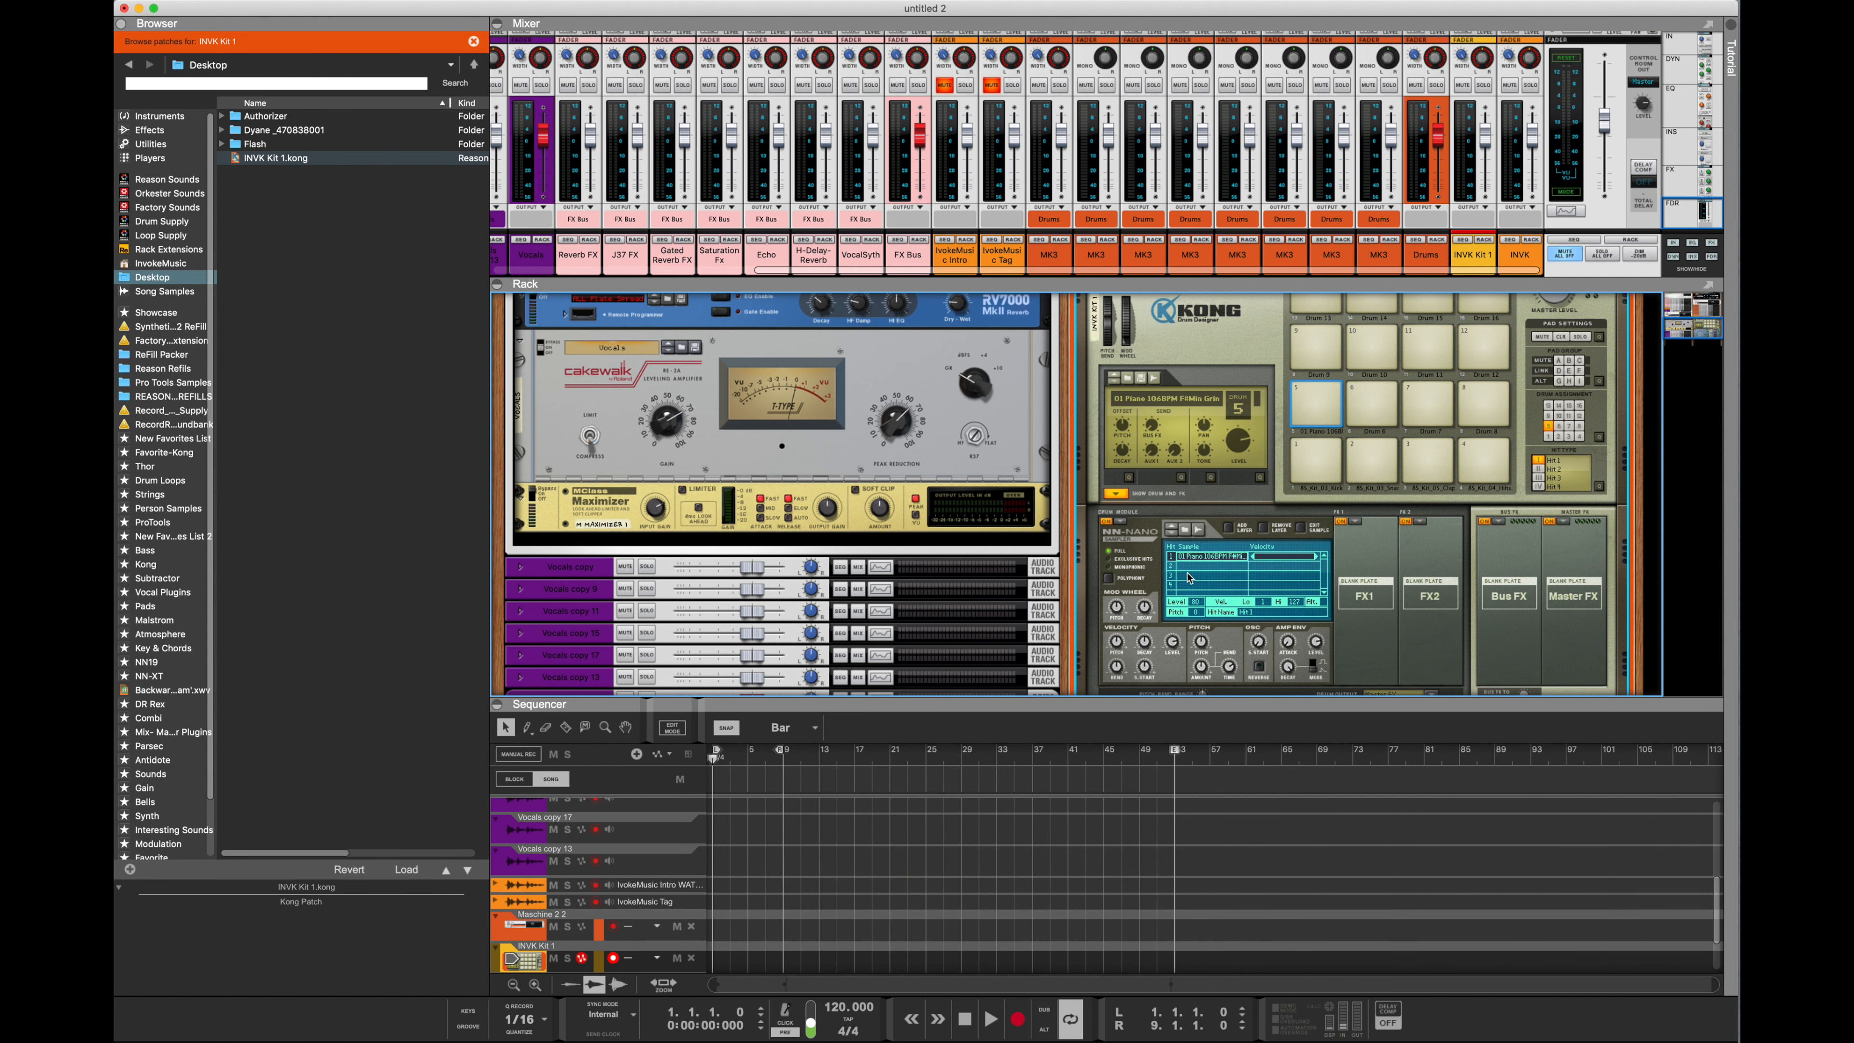
Select pad 5's piano sample and look through the effect types offered for the FX1 slot
{"action": "left_click", "coordinate": [1190, 566]}
{"action": "left_click", "coordinate": [1194, 559]}
{"action": "left_click", "coordinate": [1356, 523]}
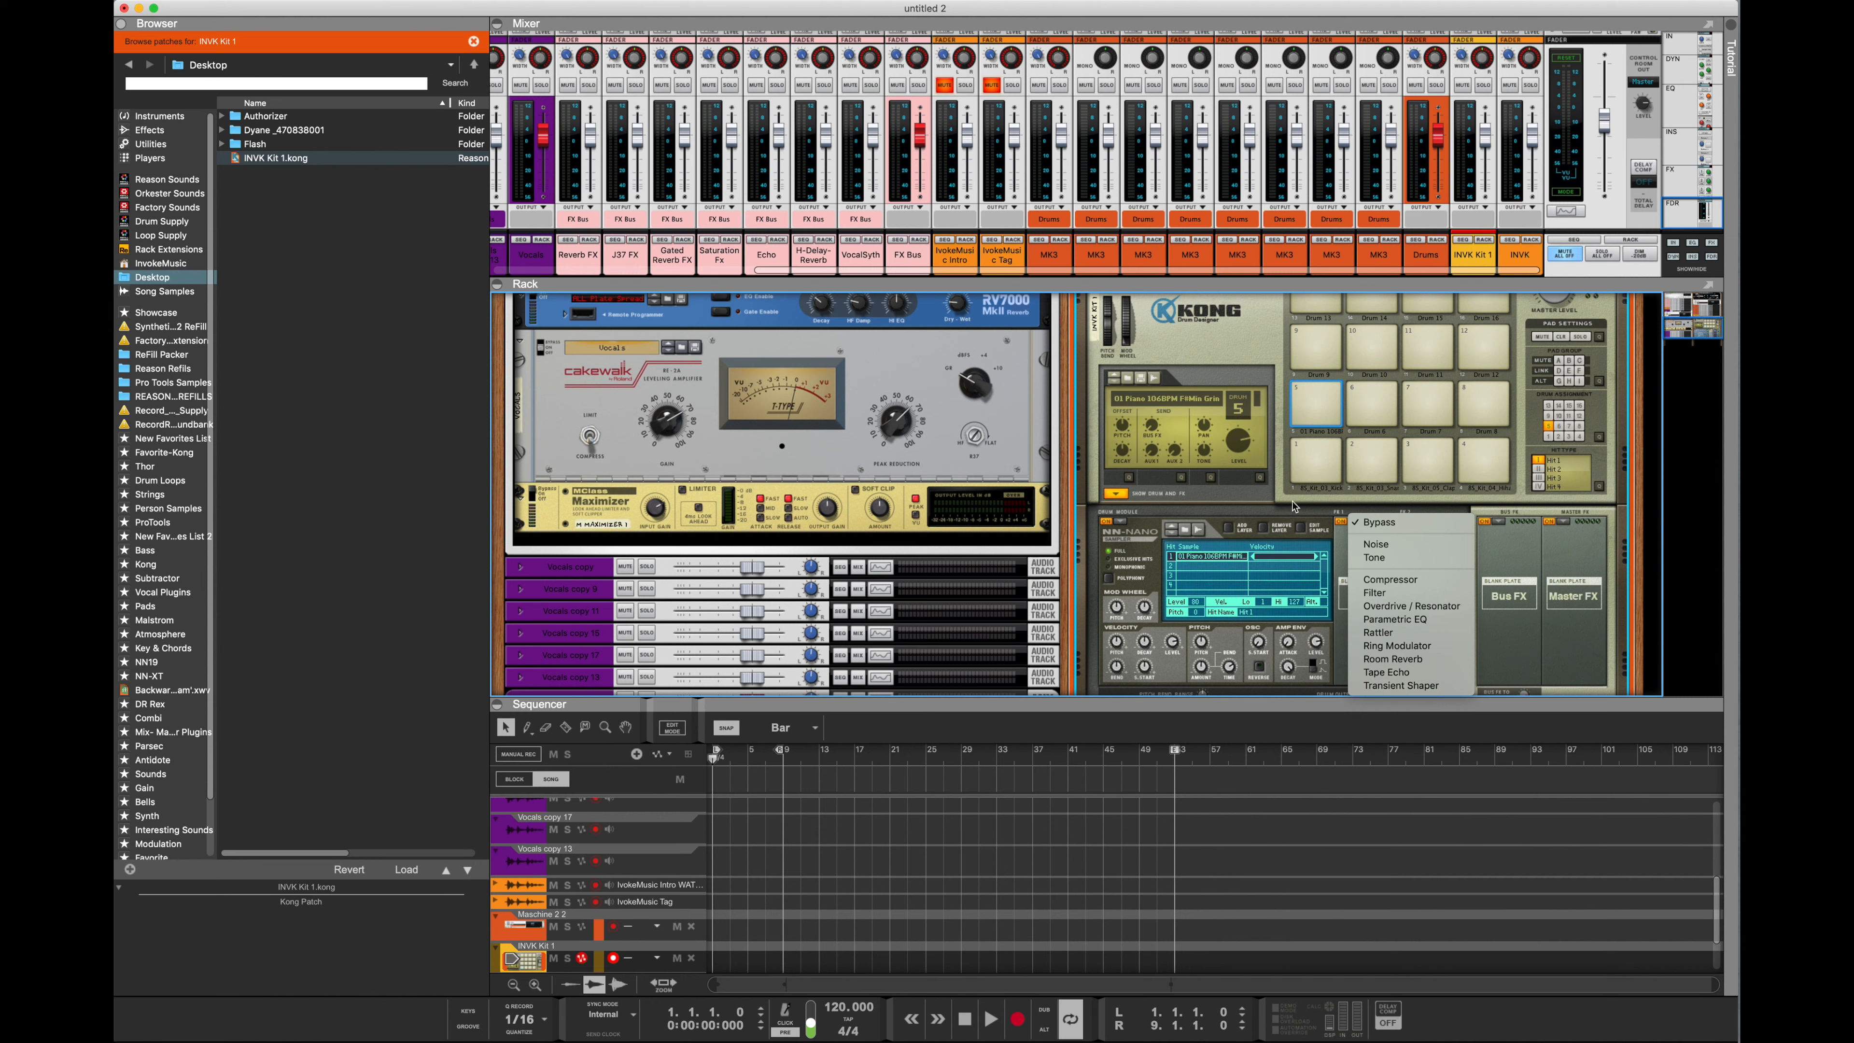
{"action": "left_click", "coordinate": [1244, 515]}
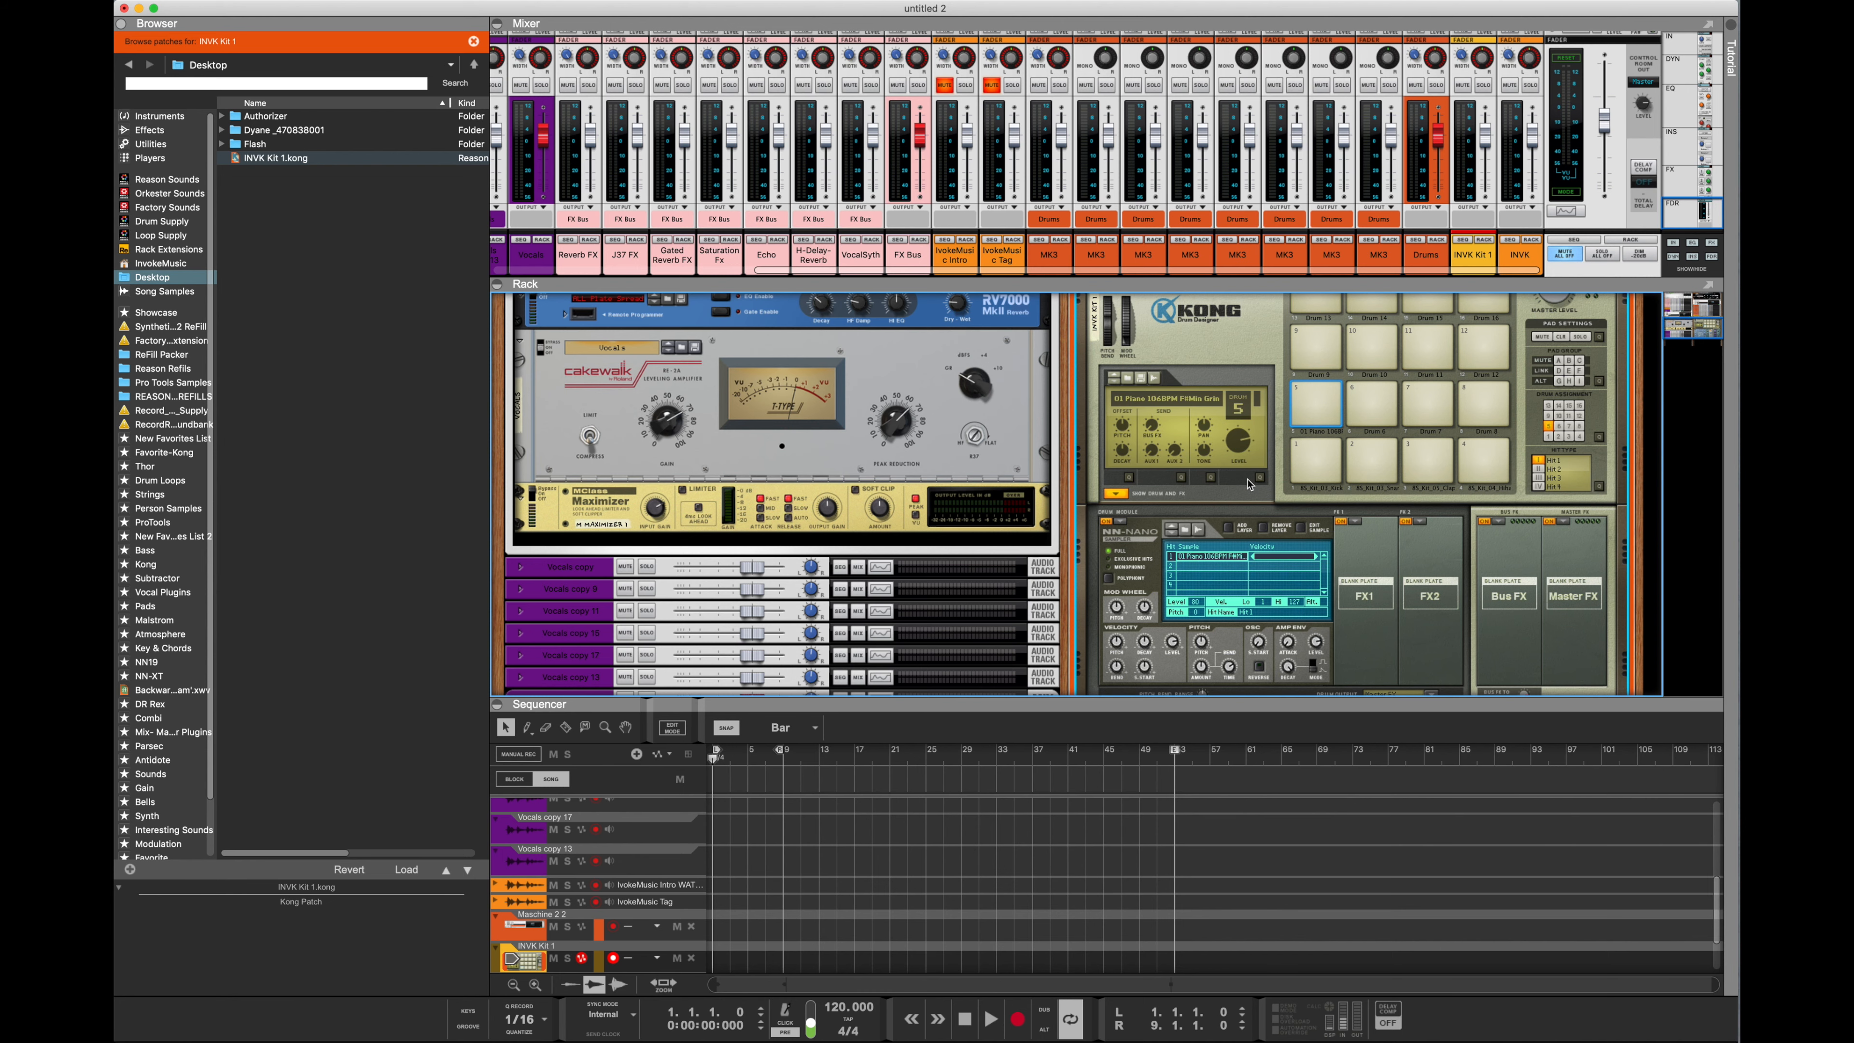
{"action": "scroll", "coordinate": [1247, 483], "scroll_direction": "up", "scroll_amount": 3}
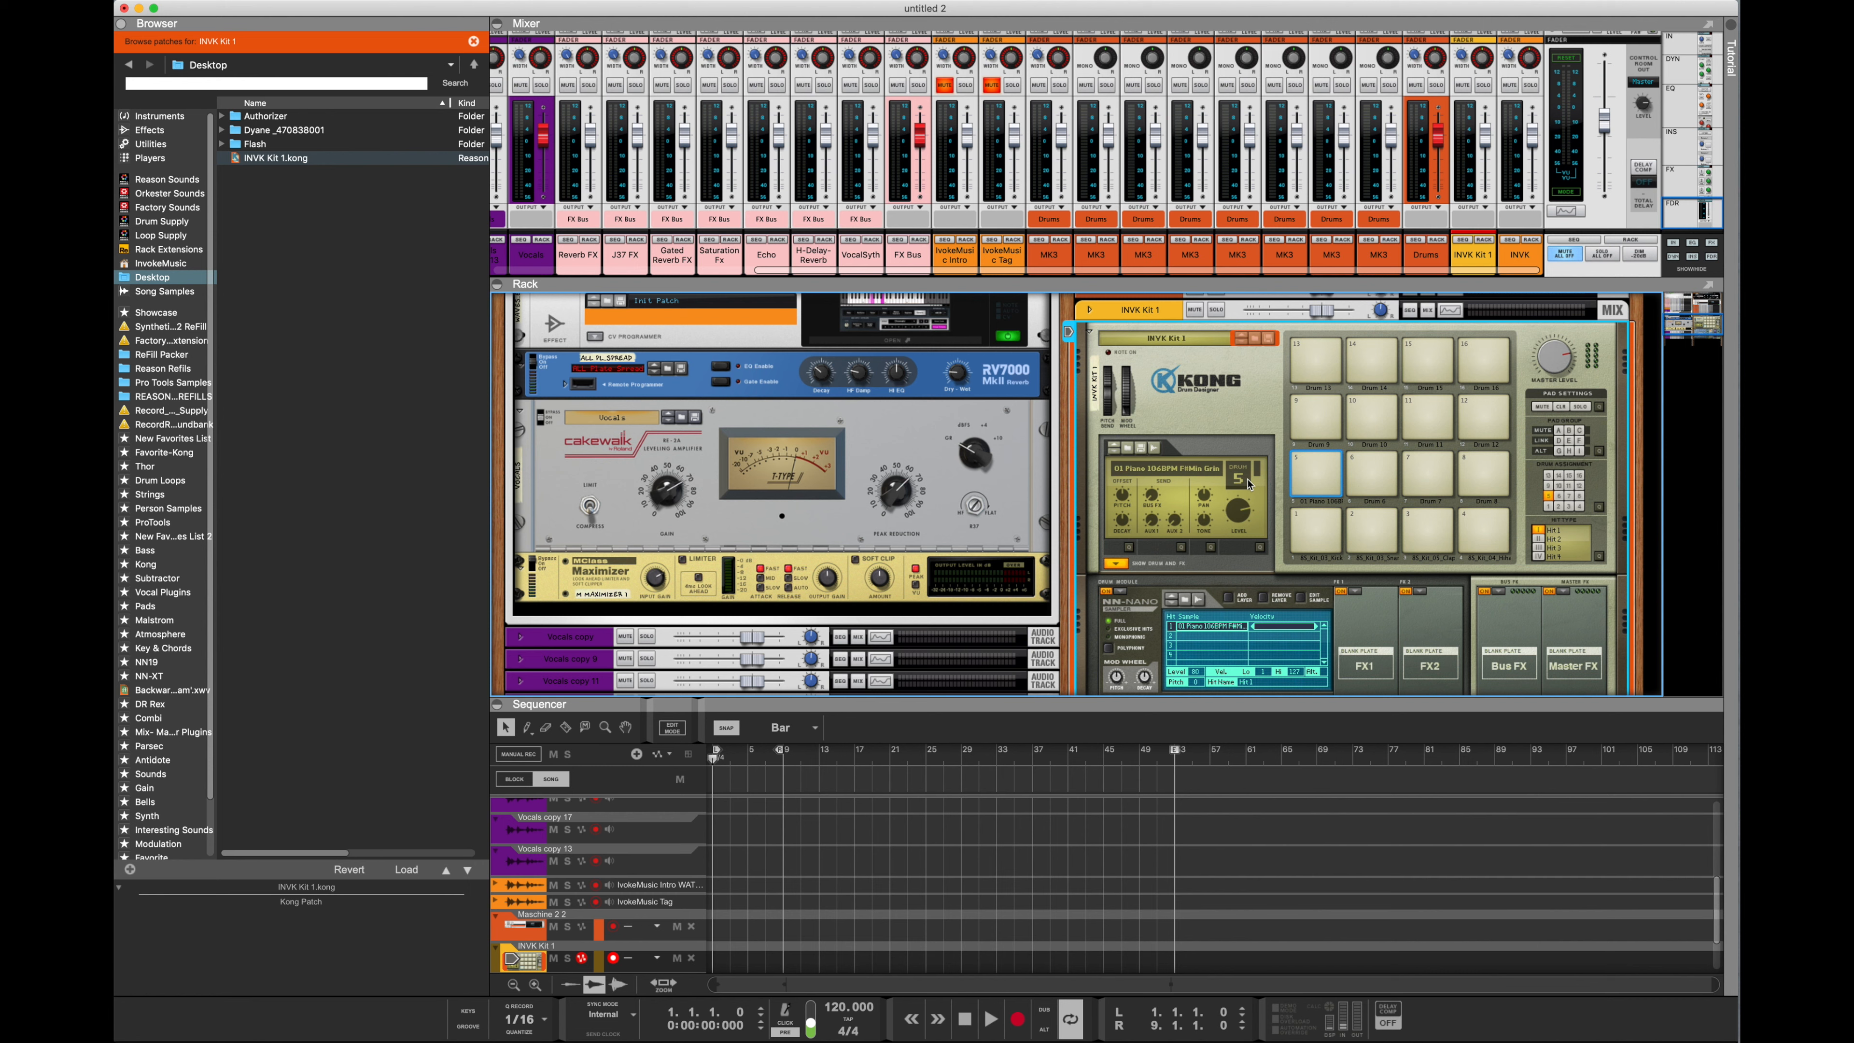
Try to save the edited Kong kit as a patch
{"action": "left_click", "coordinate": [1268, 345]}
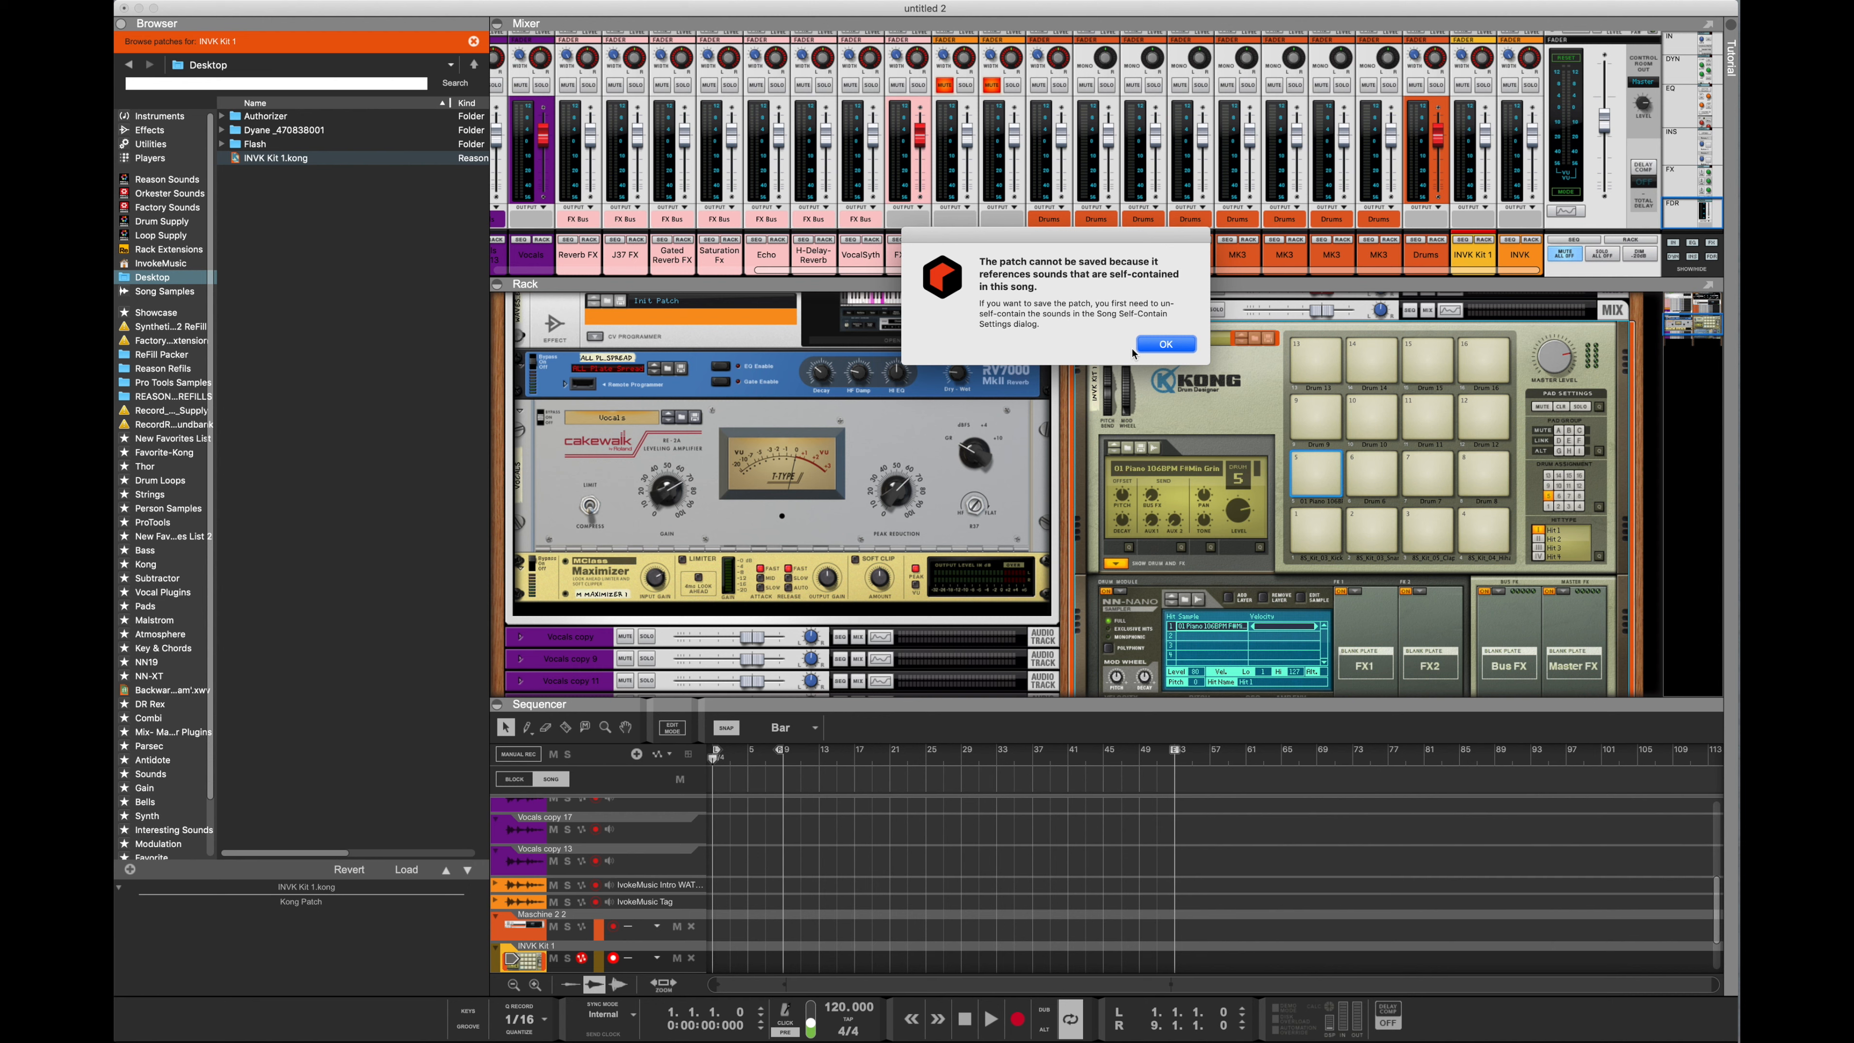
{"action": "left_click", "coordinate": [1165, 345]}
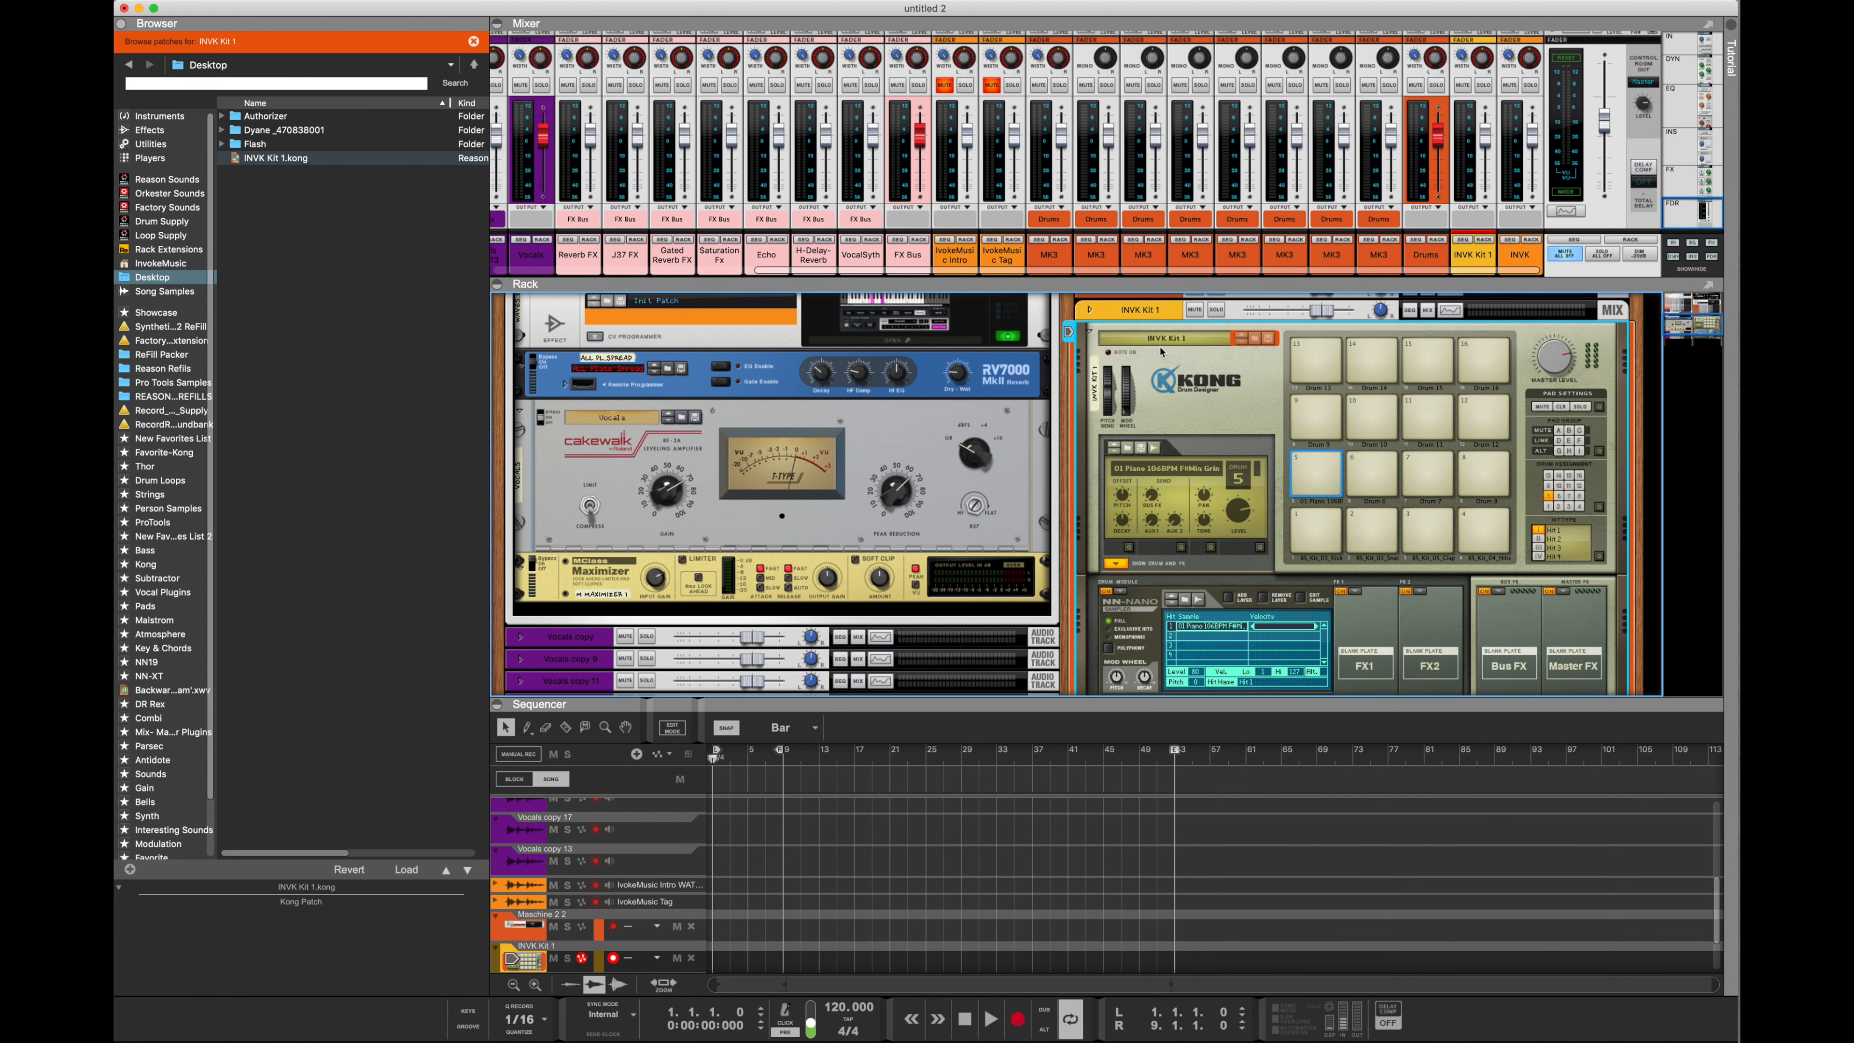
Un-self-contain all of the song's samples and extract them, cropped at their start and end markers, to the INVK Kong Kit folder
{"action": "left_click", "coordinate": [219, 1]}
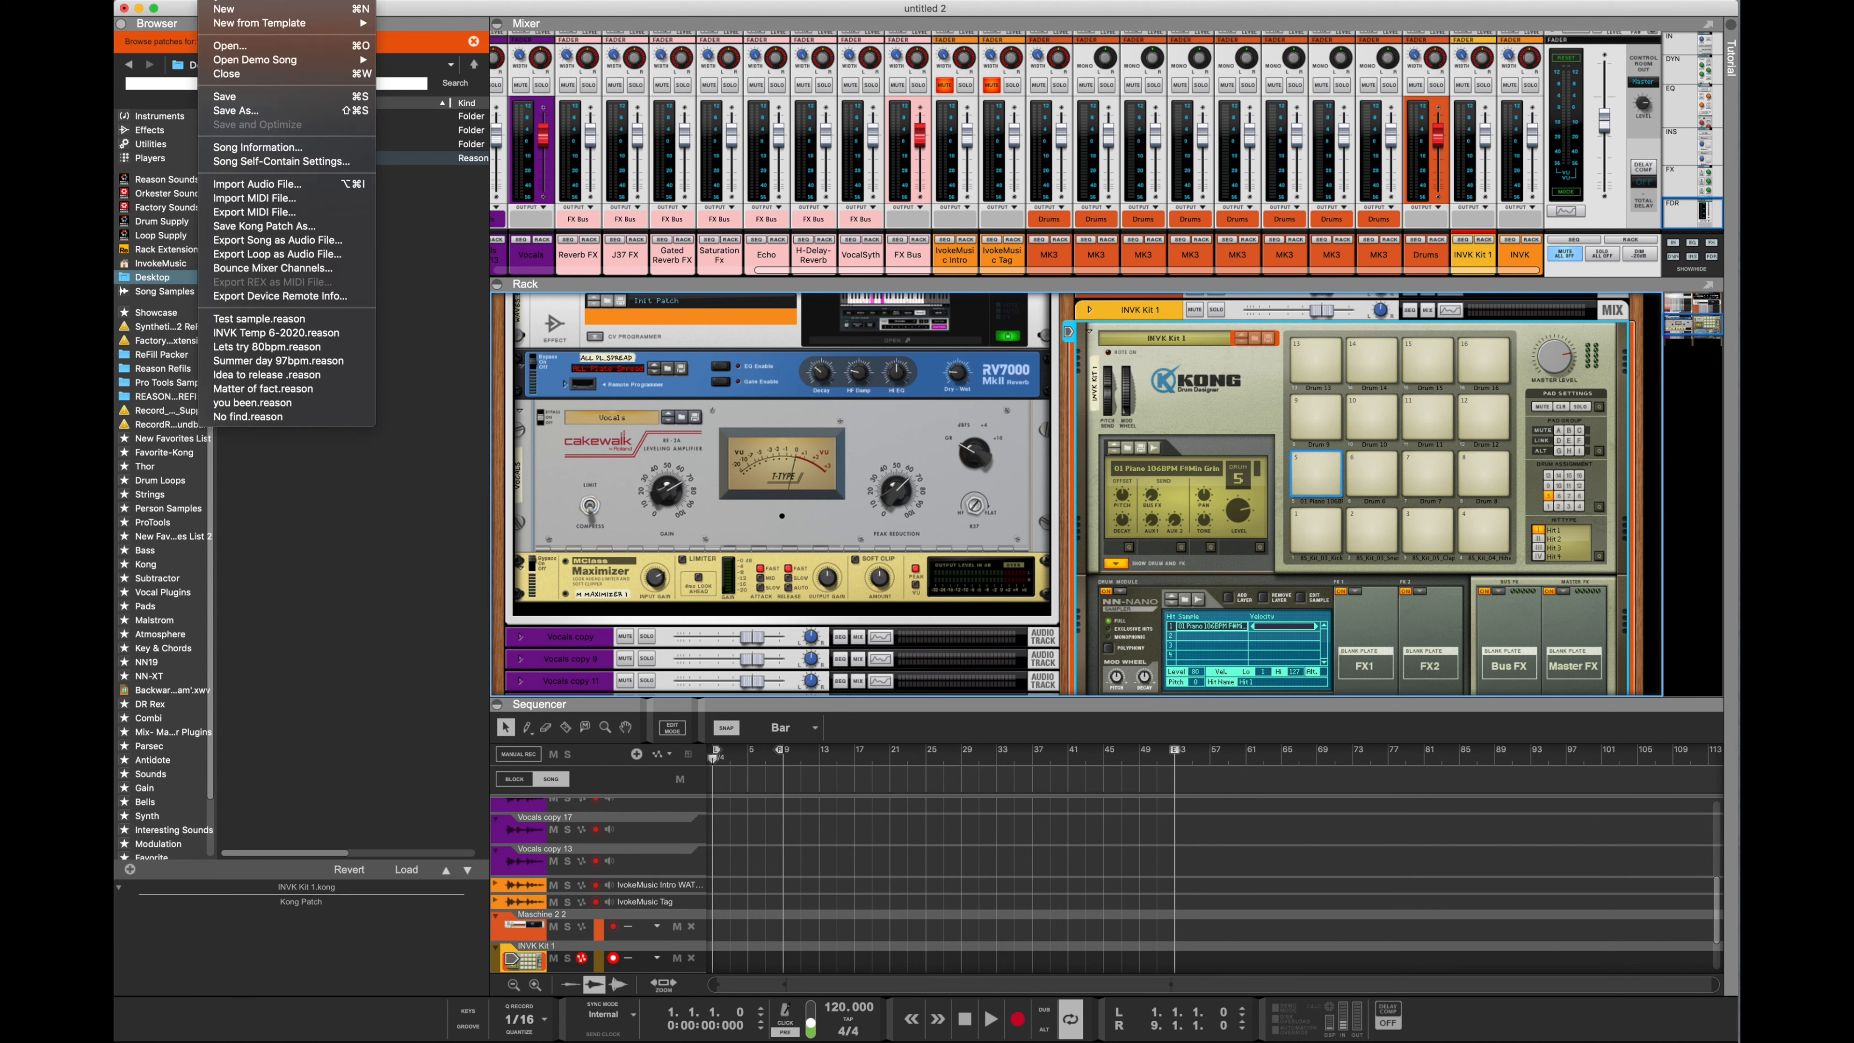
{"action": "left_click", "coordinate": [279, 161]}
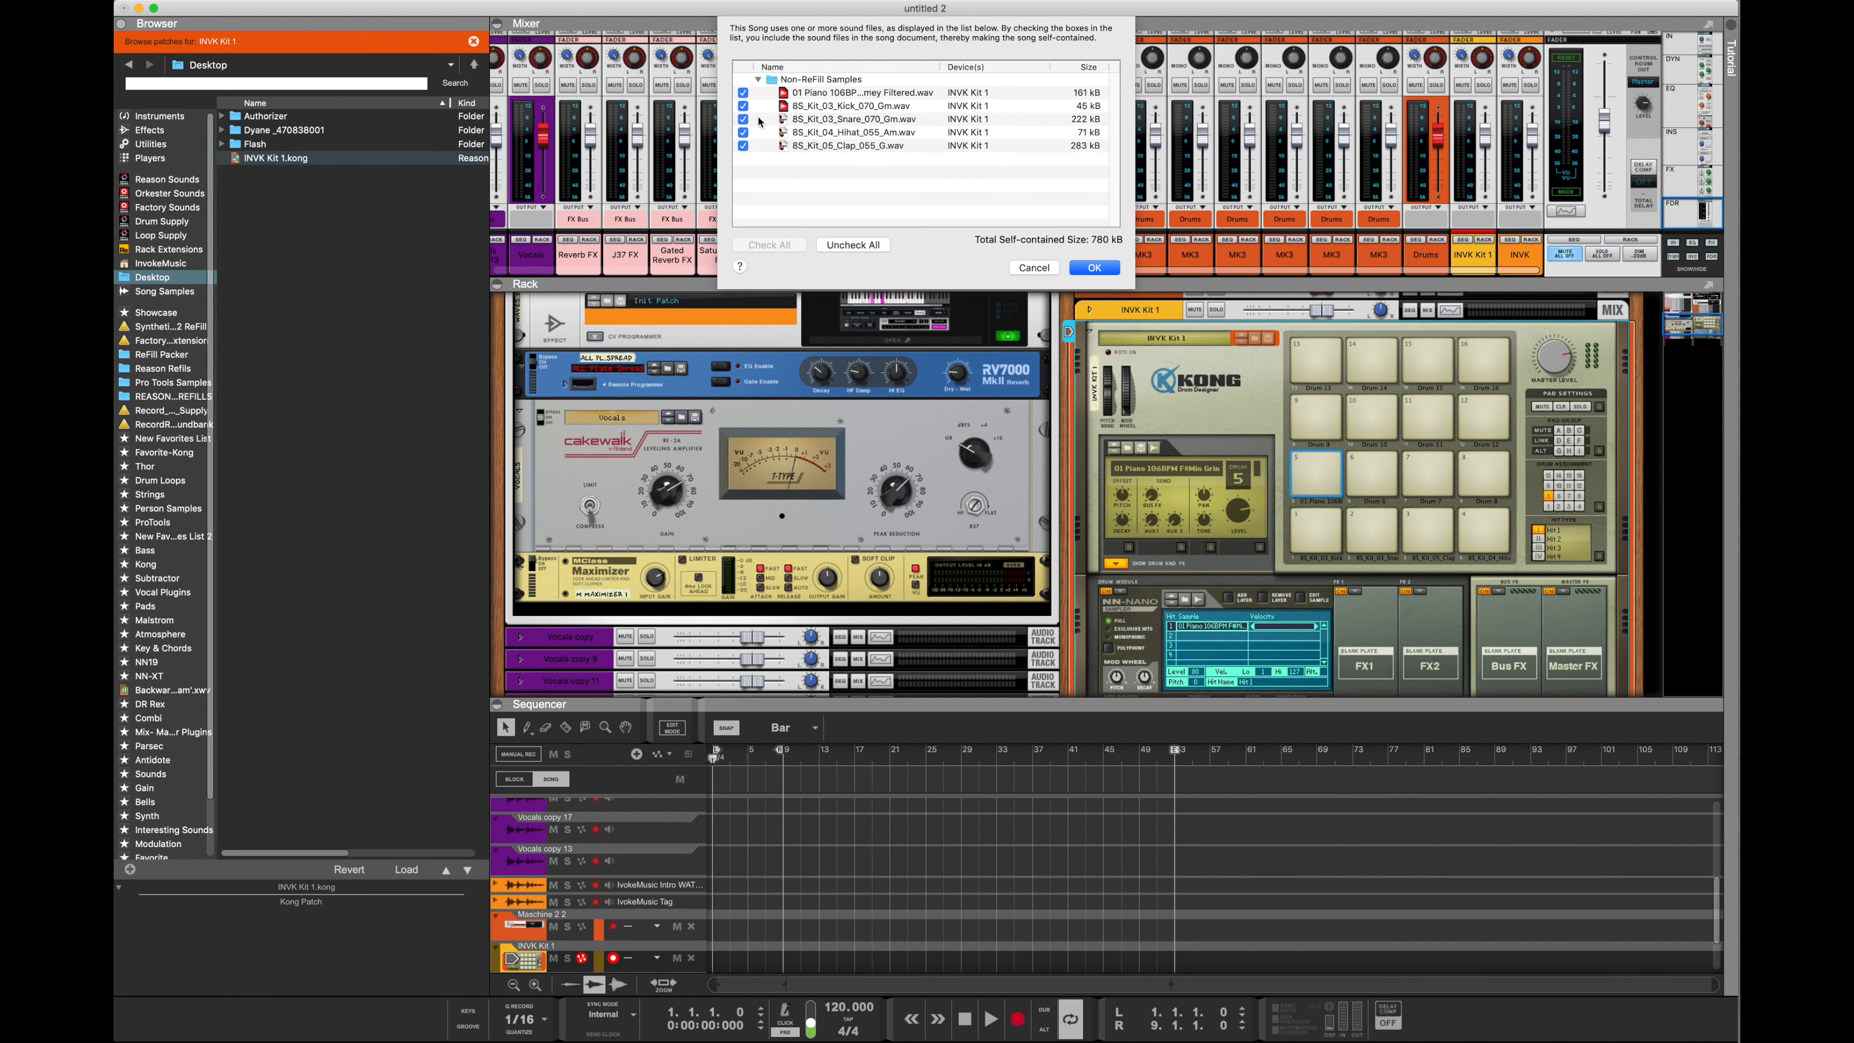
{"action": "left_click", "coordinate": [852, 245]}
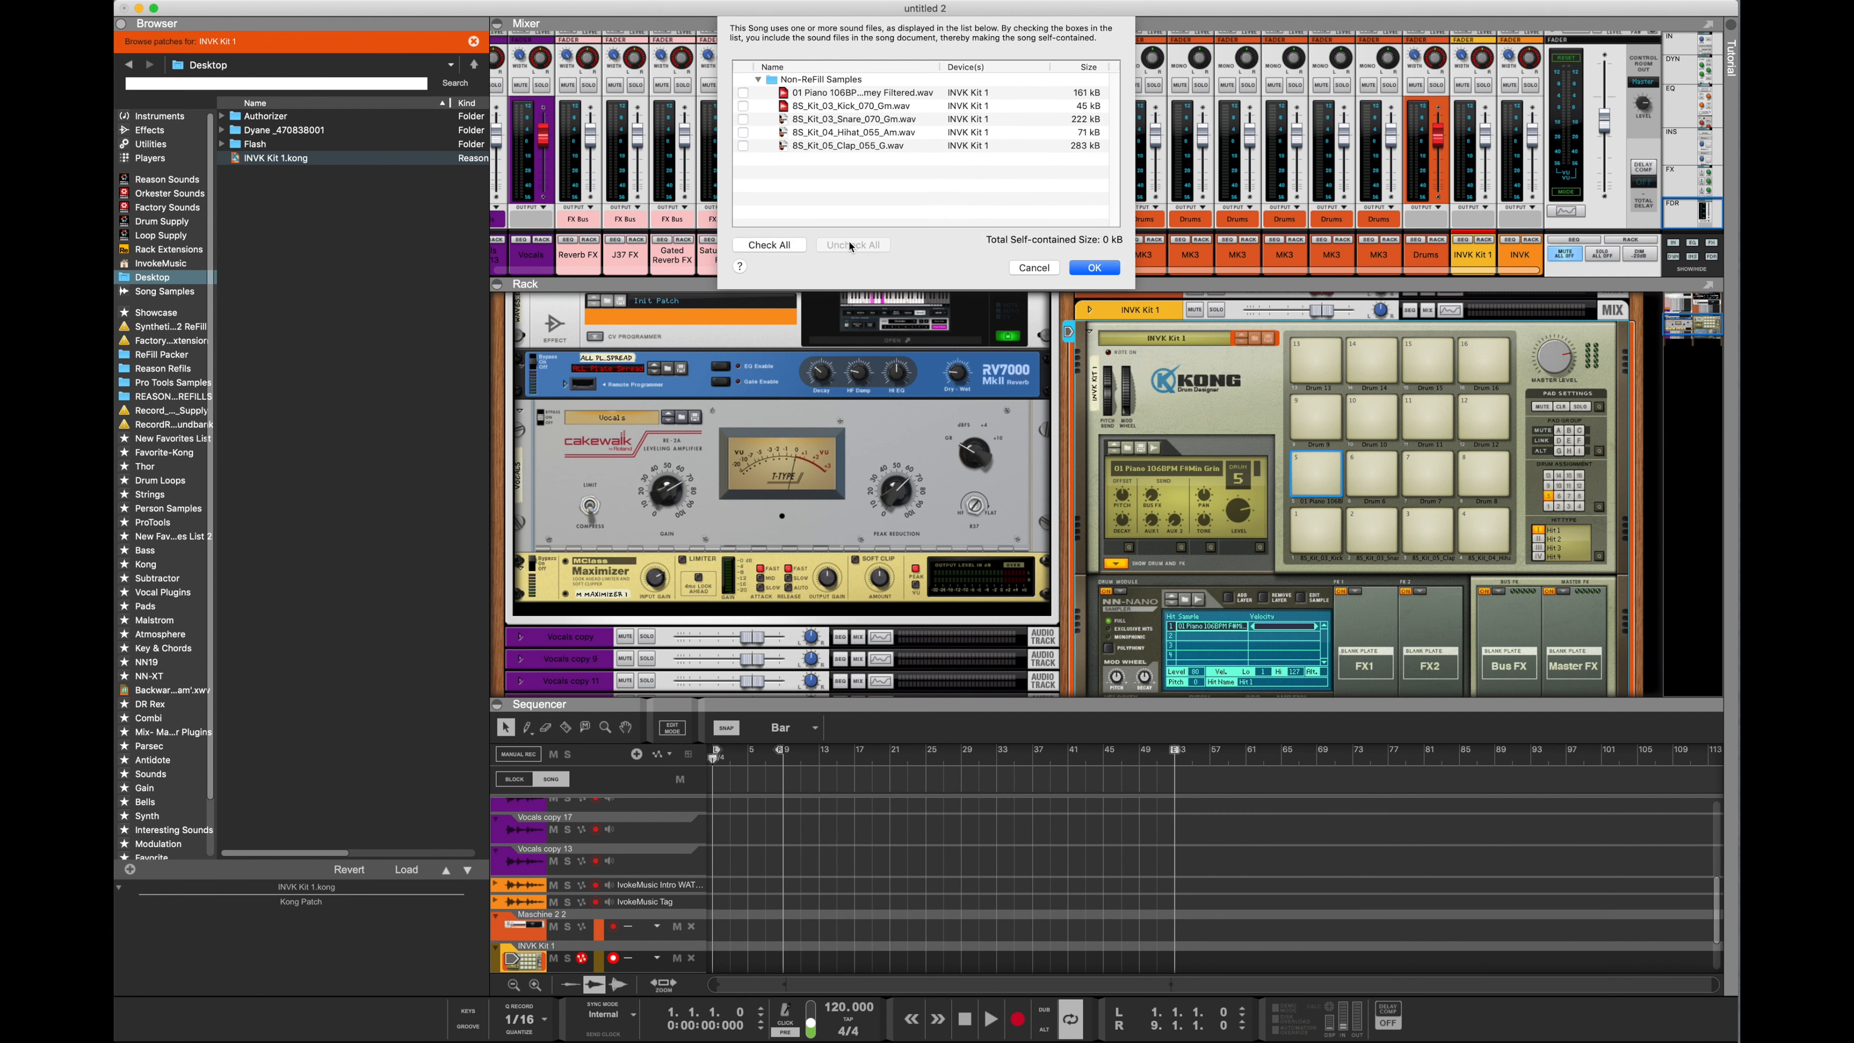
{"action": "left_click", "coordinate": [1090, 268]}
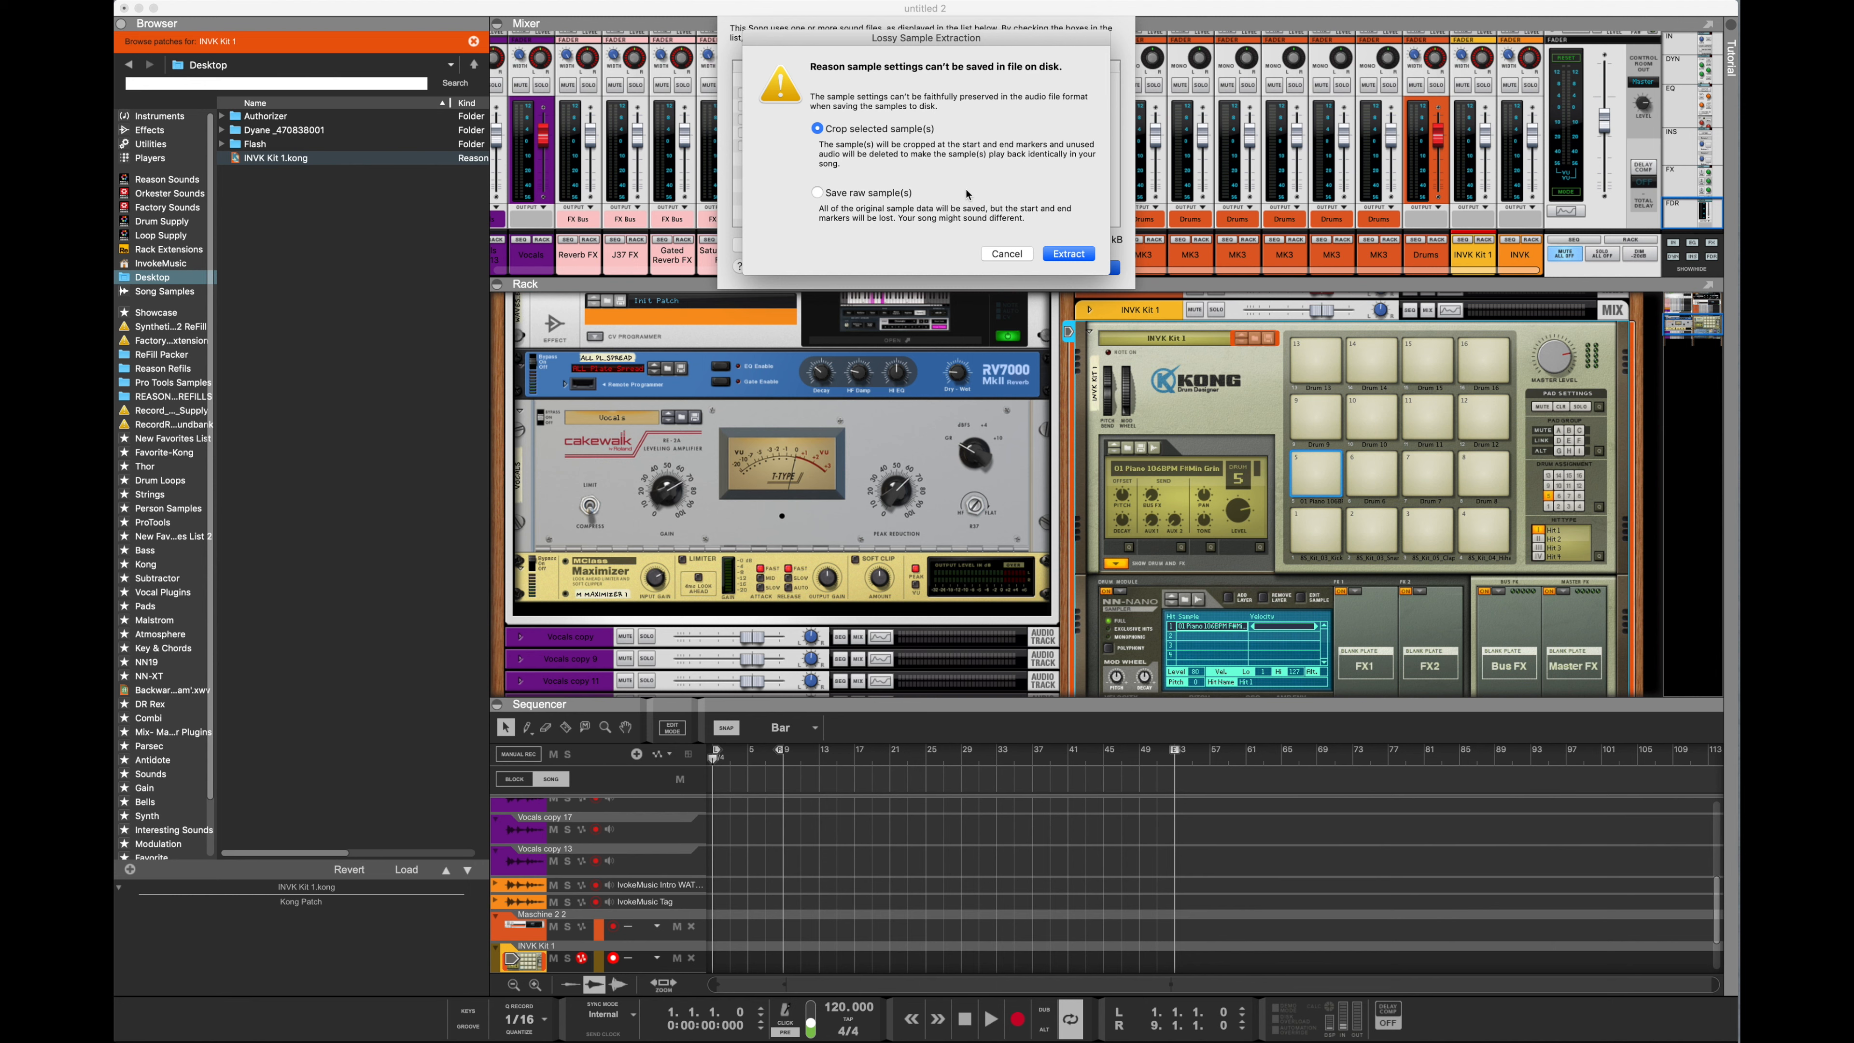
{"action": "left_click", "coordinate": [1078, 254]}
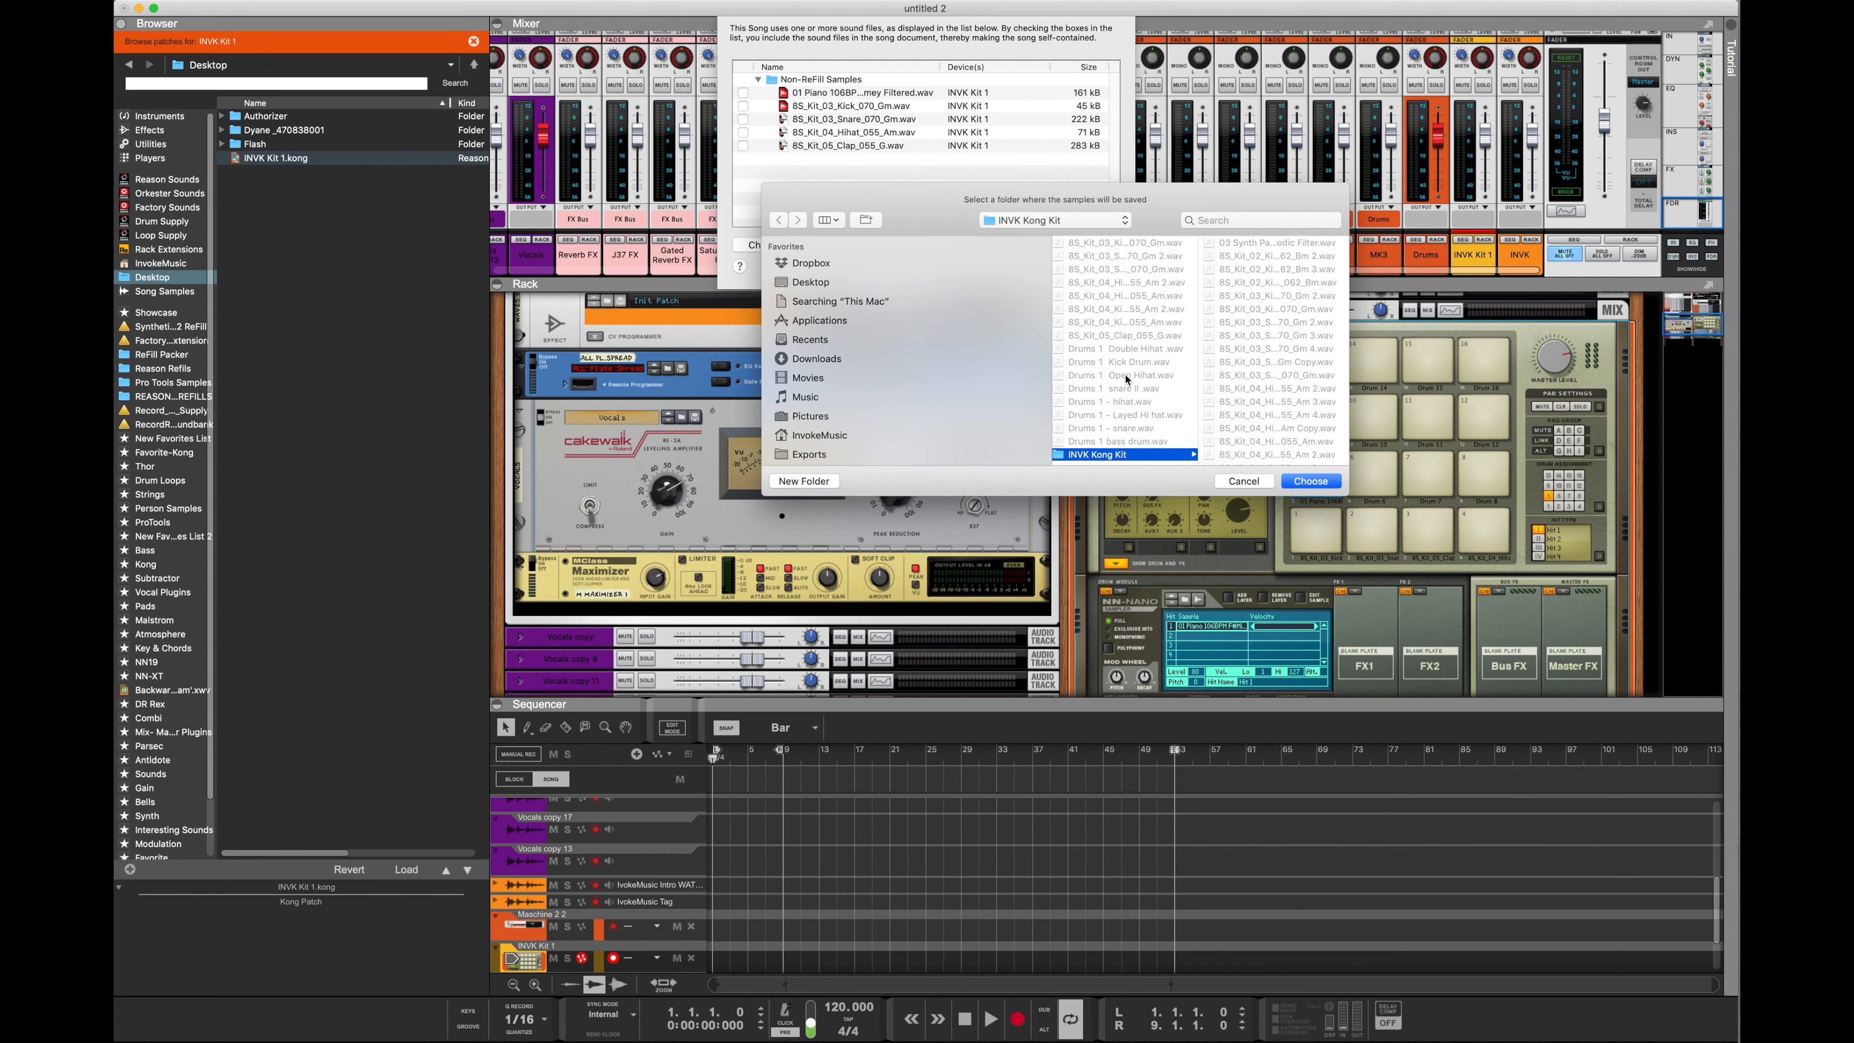
{"action": "left_click", "coordinate": [1304, 483]}
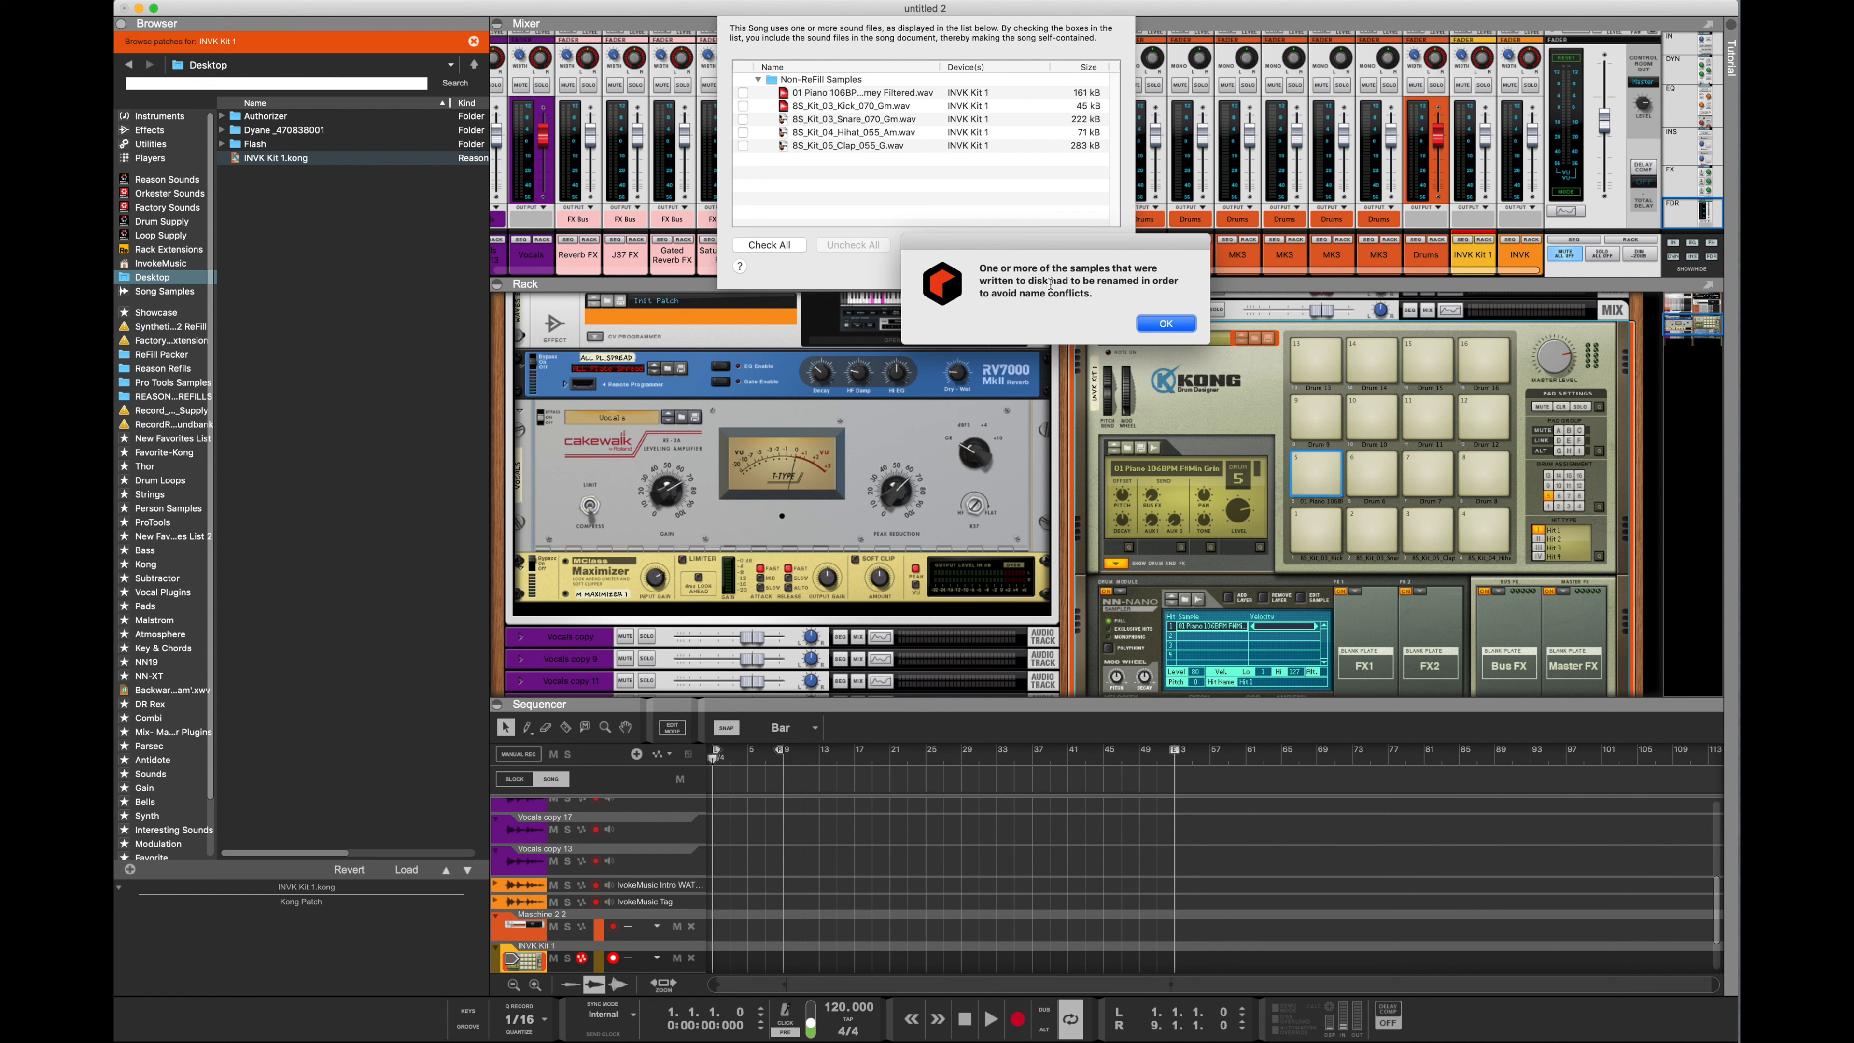
{"action": "left_click", "coordinate": [1180, 329]}
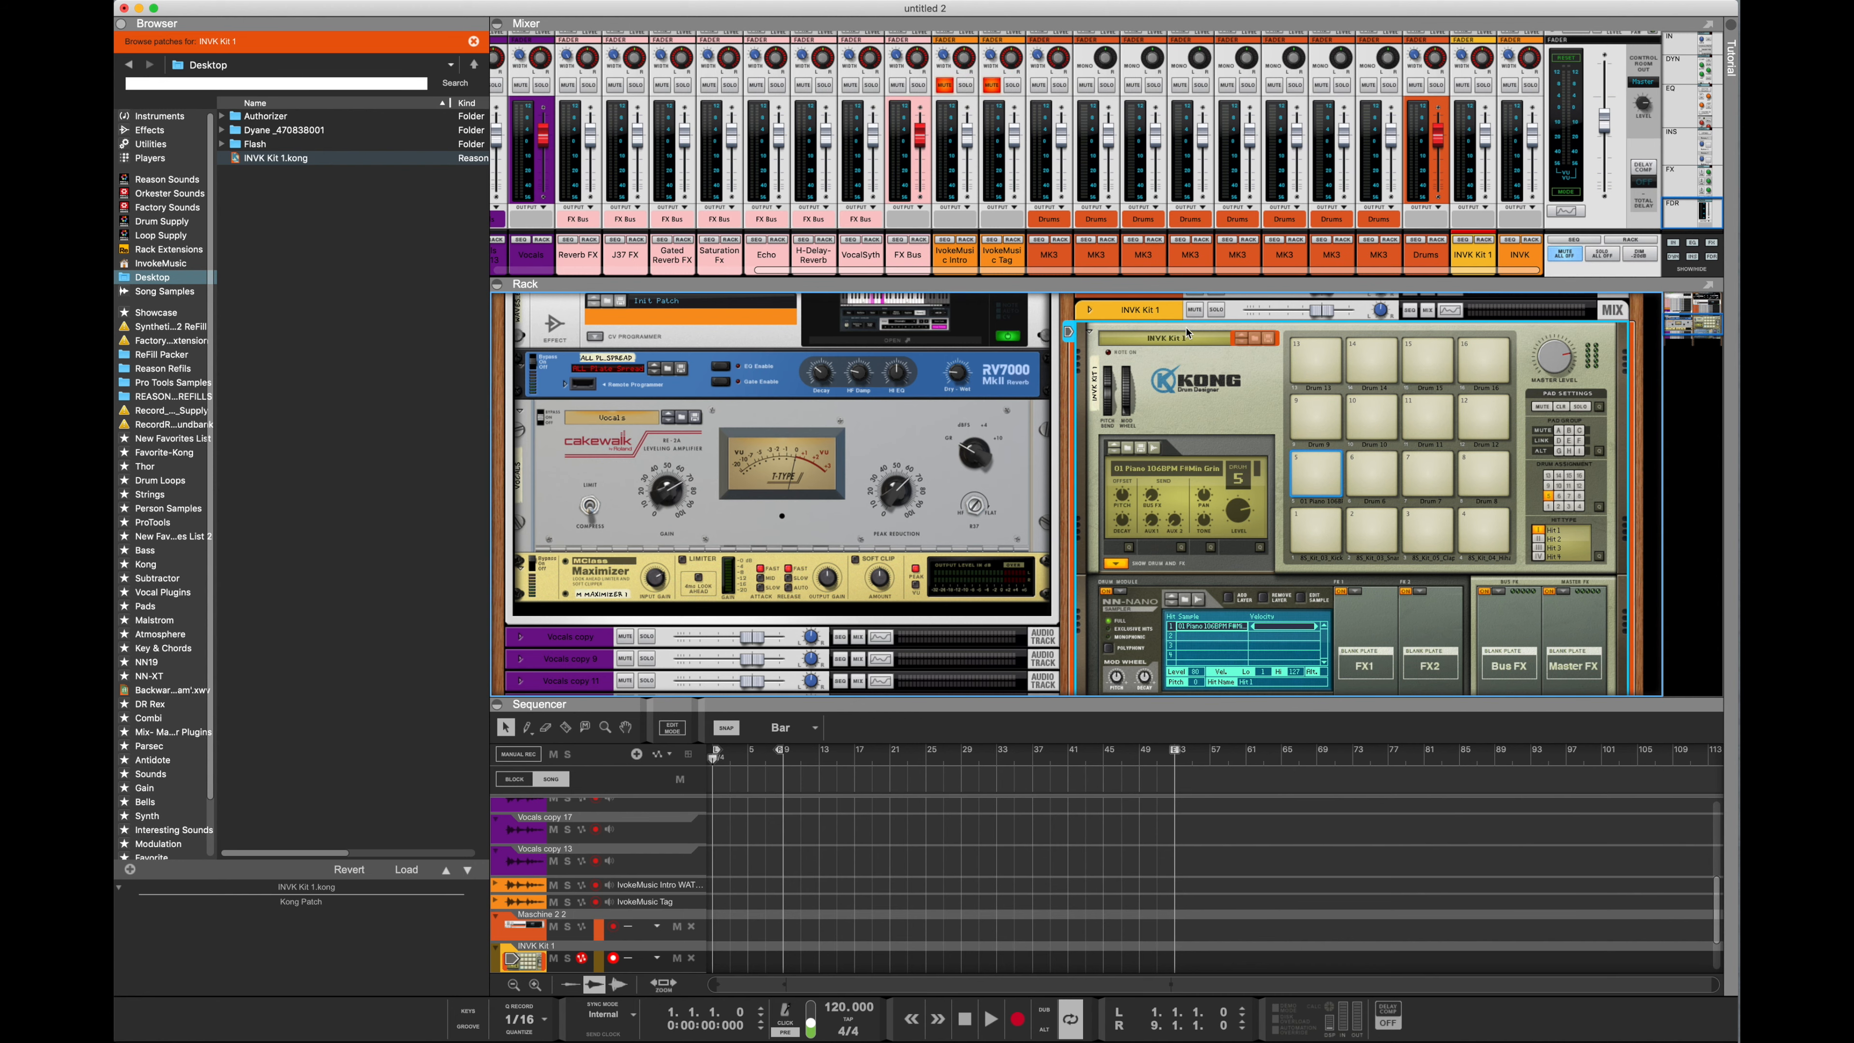
Save the Kong patch to the Desktop as INVK Kit 1.kong, replacing the existing file
{"action": "left_click", "coordinate": [1265, 339]}
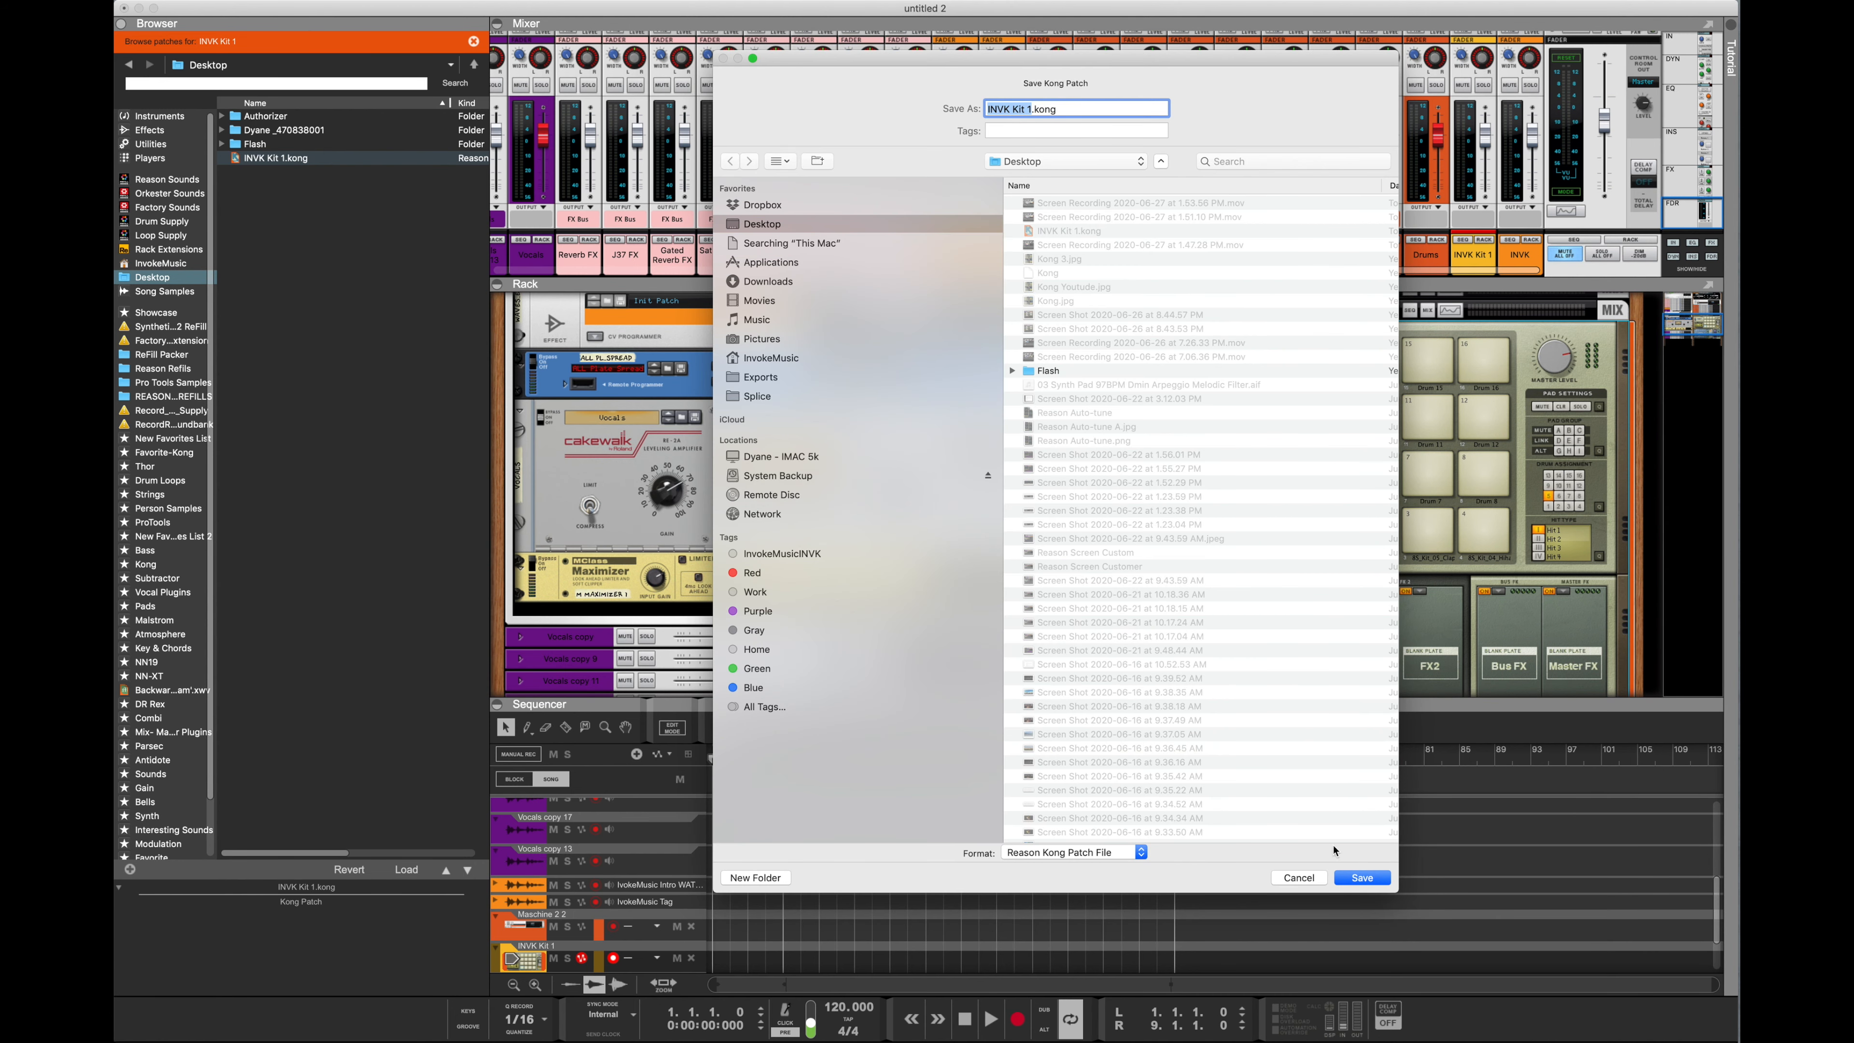
{"action": "left_click", "coordinate": [1362, 877]}
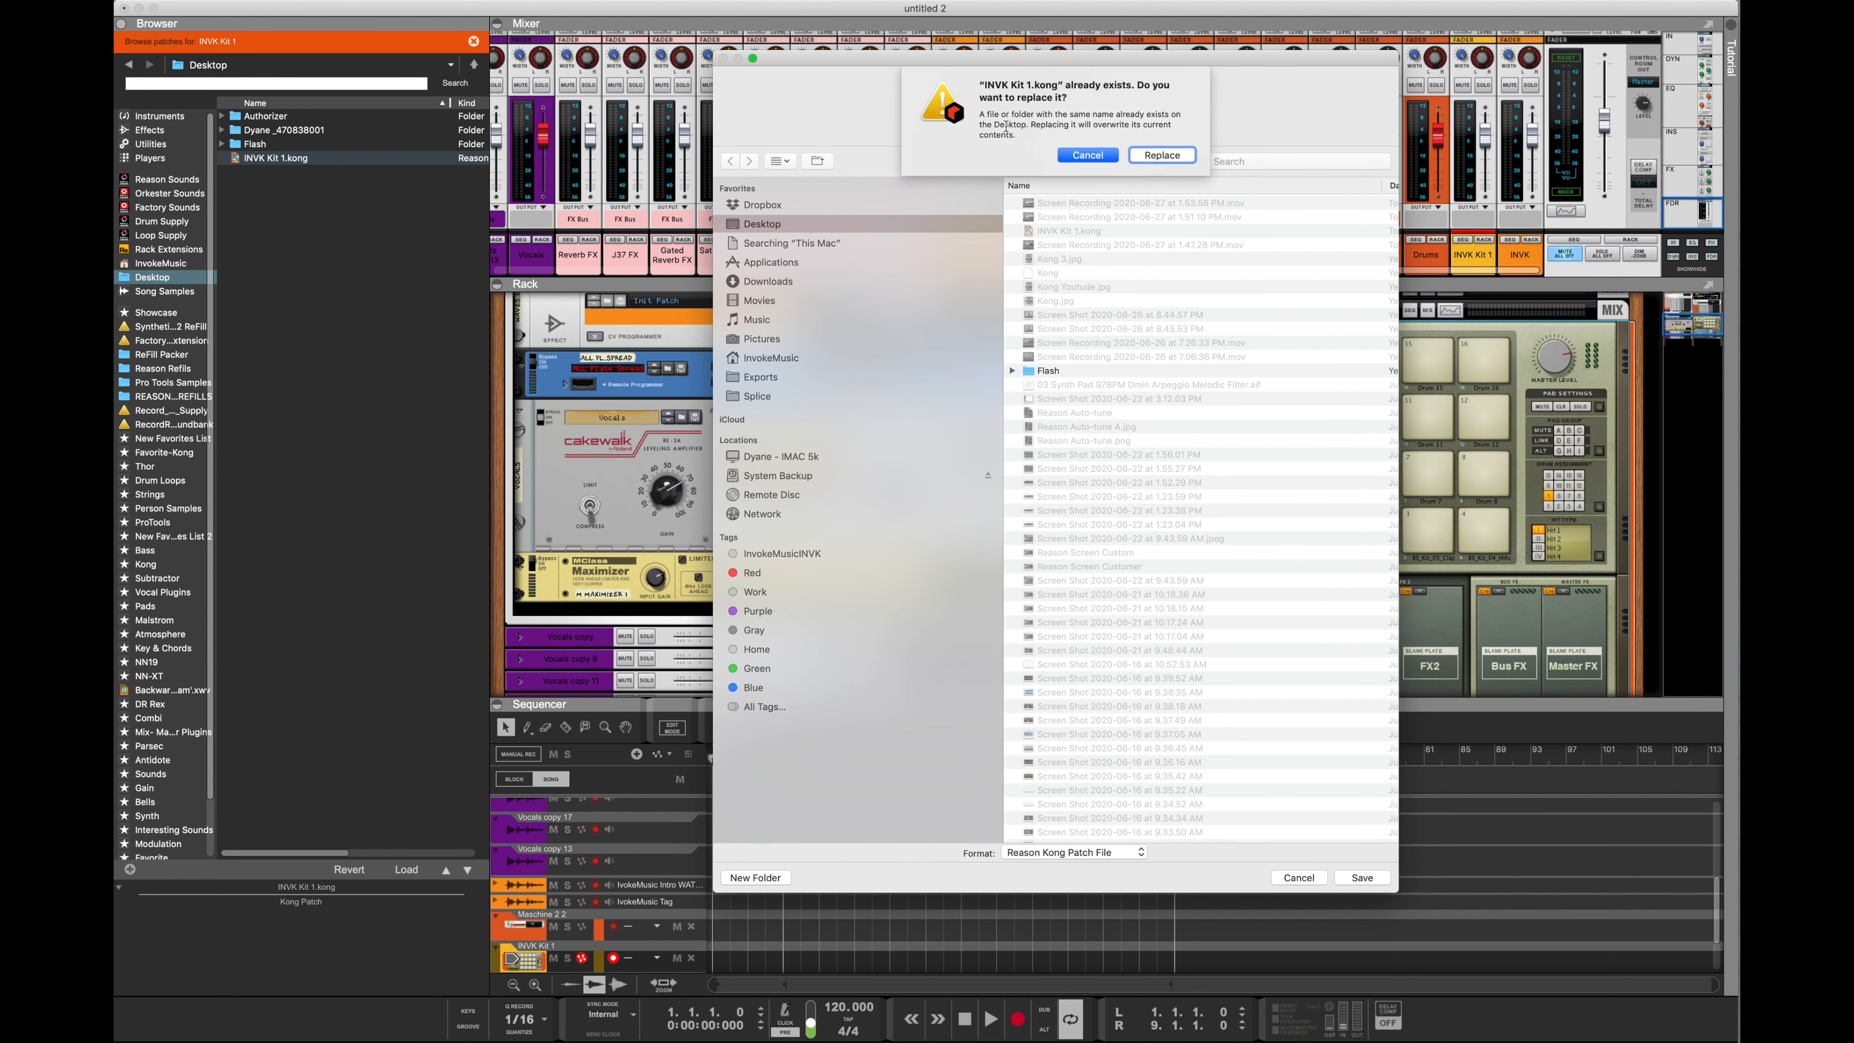
{"action": "left_click", "coordinate": [1163, 155]}
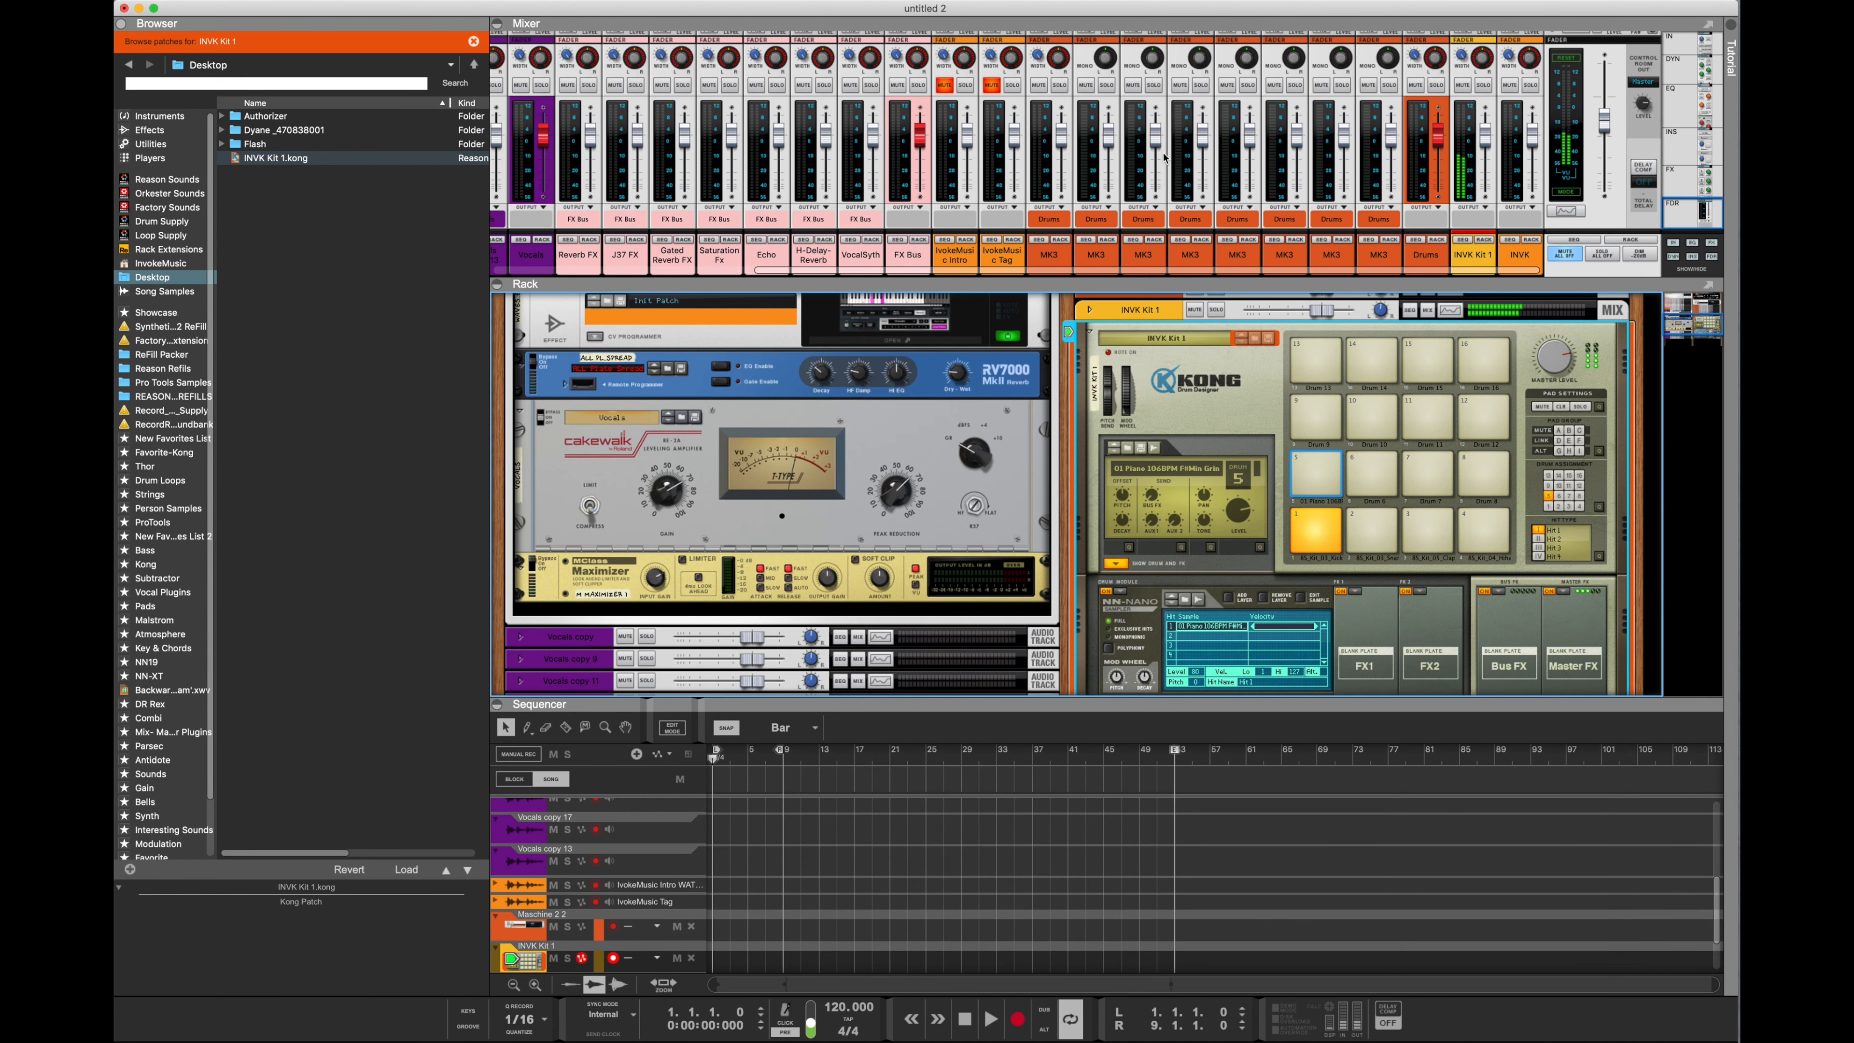